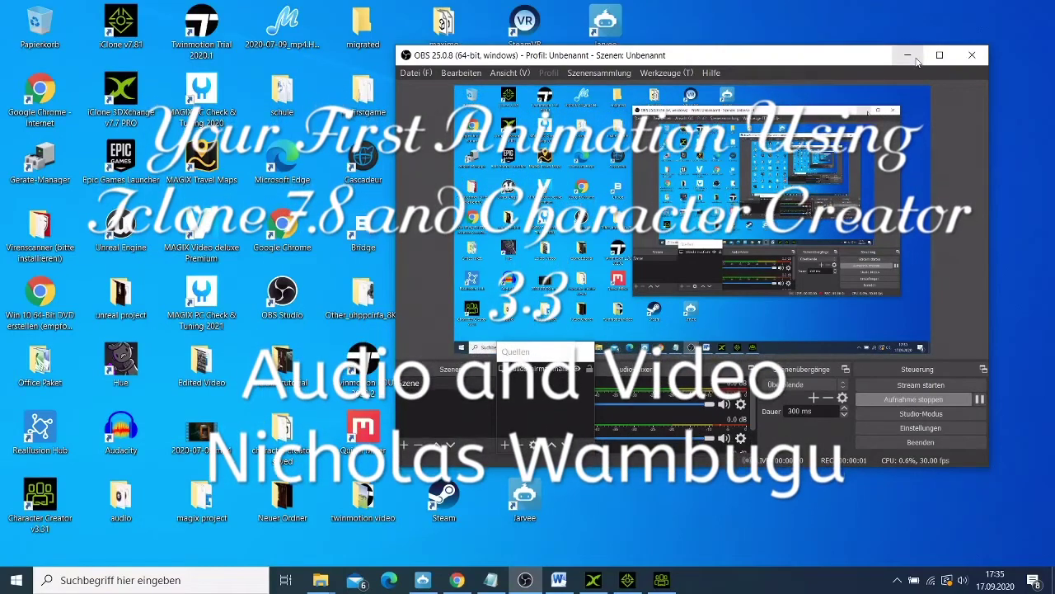
- Minimize the OBS window so the desktop shortcuts are fully visible
left_click(917, 62)
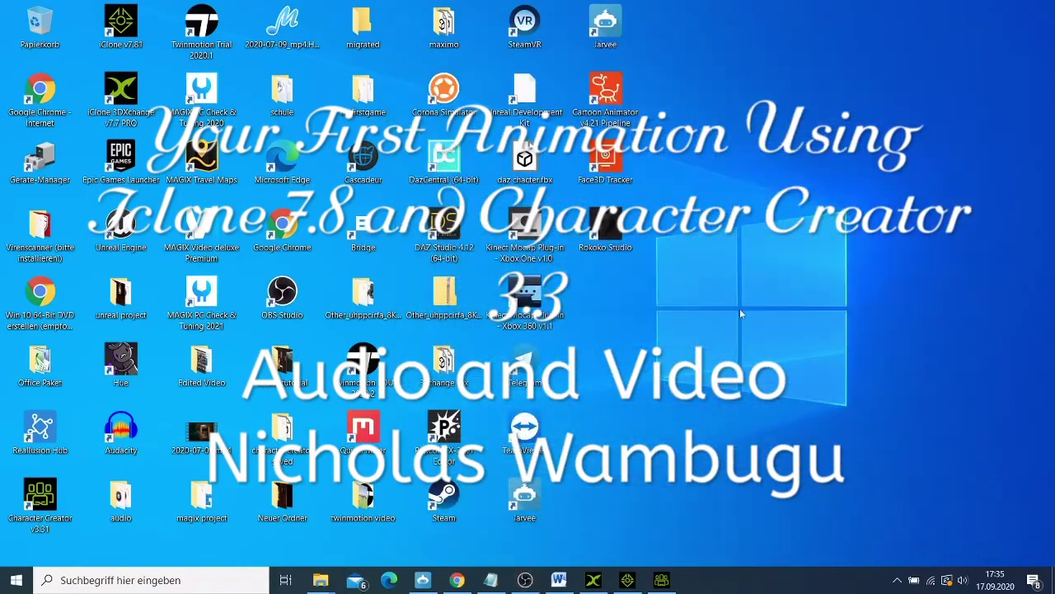
- In the Iclone tutorial outline in Word, correct 'martket' to 'market' in item 3
left_click(559, 581)
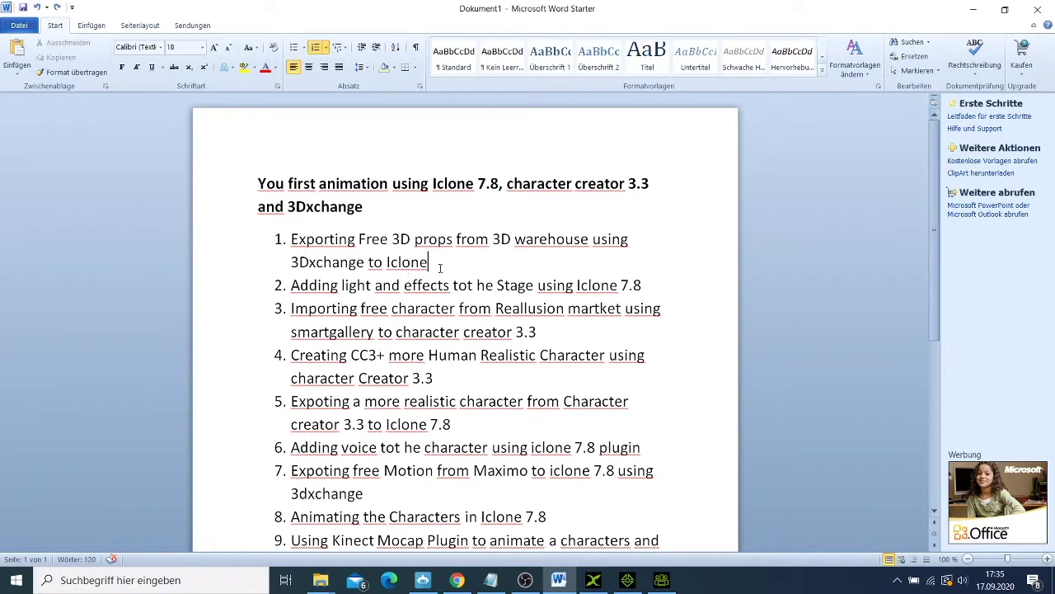
scroll(437, 273, "down", 1)
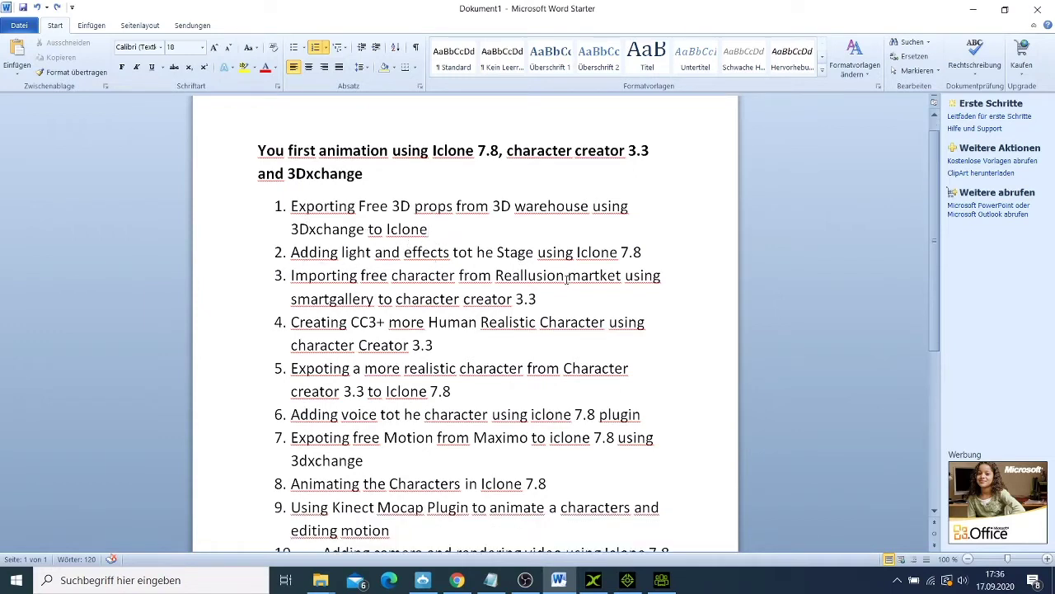
scroll(361, 298, "down", 1)
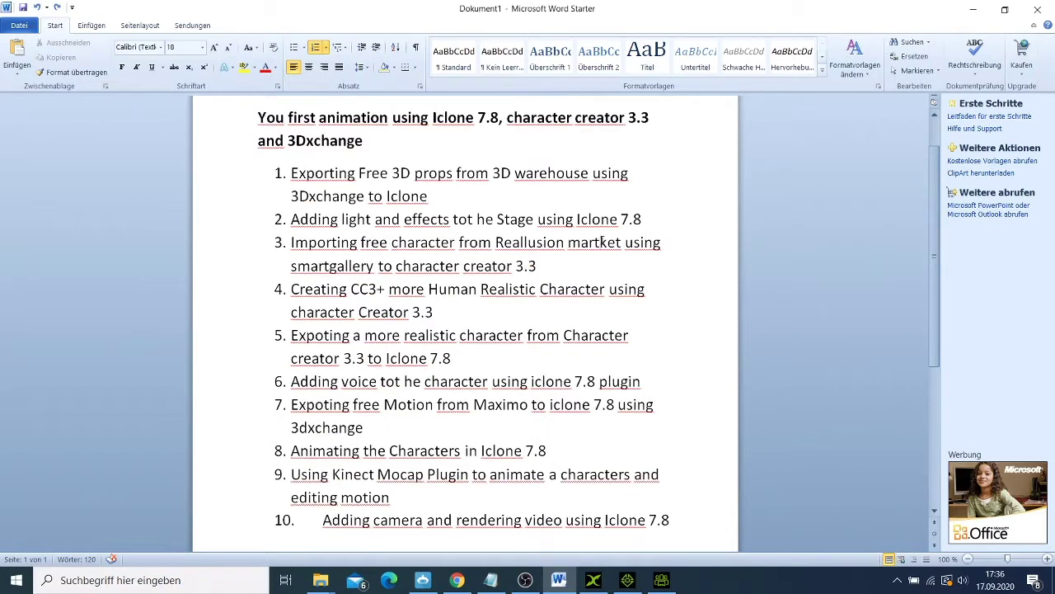
left_click(600, 236)
key("BackSpace")
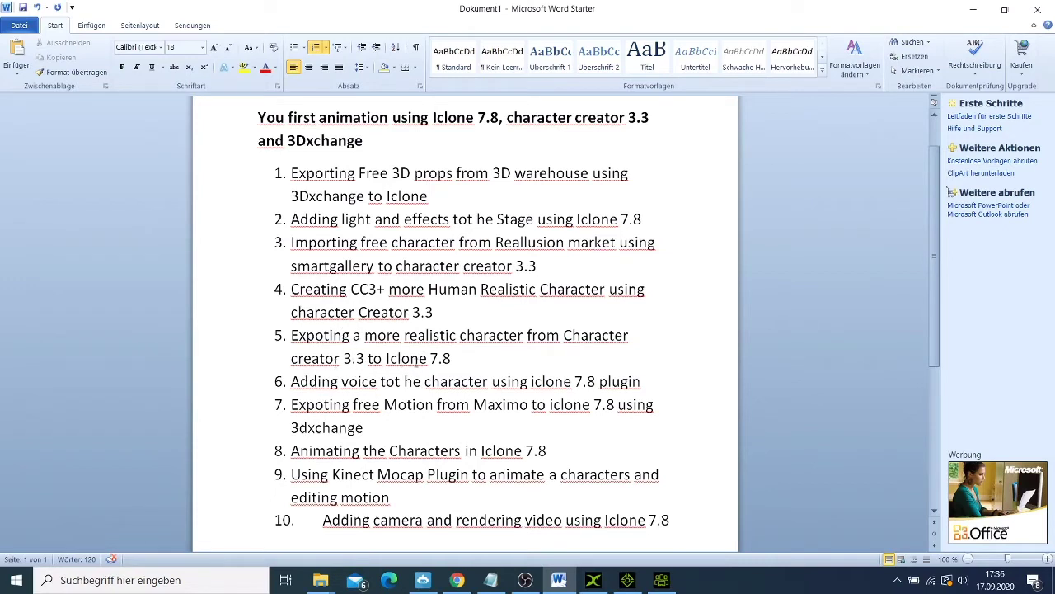
scroll(424, 361, "down", 1)
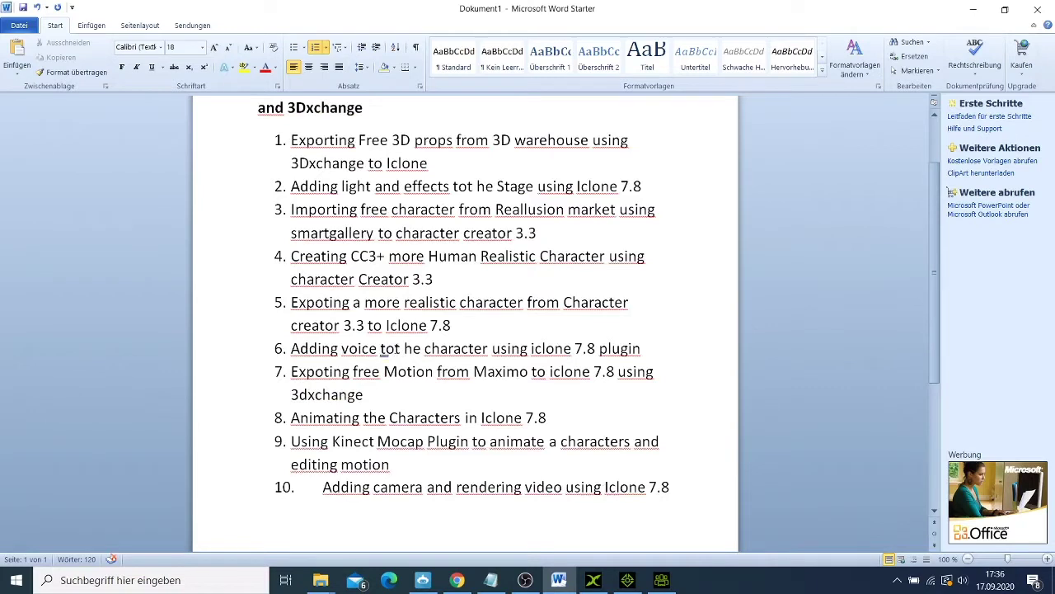
- Fix 'tot he' to 'to the' in item 6, keeping item 10 as its own numbered entry
left_click(395, 348)
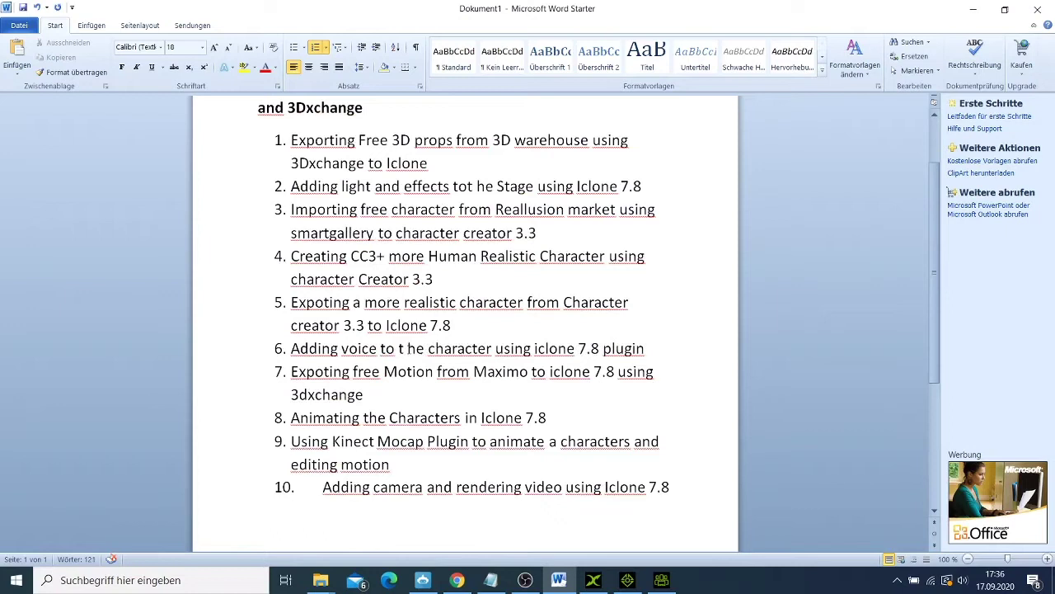
key("BackSpace")
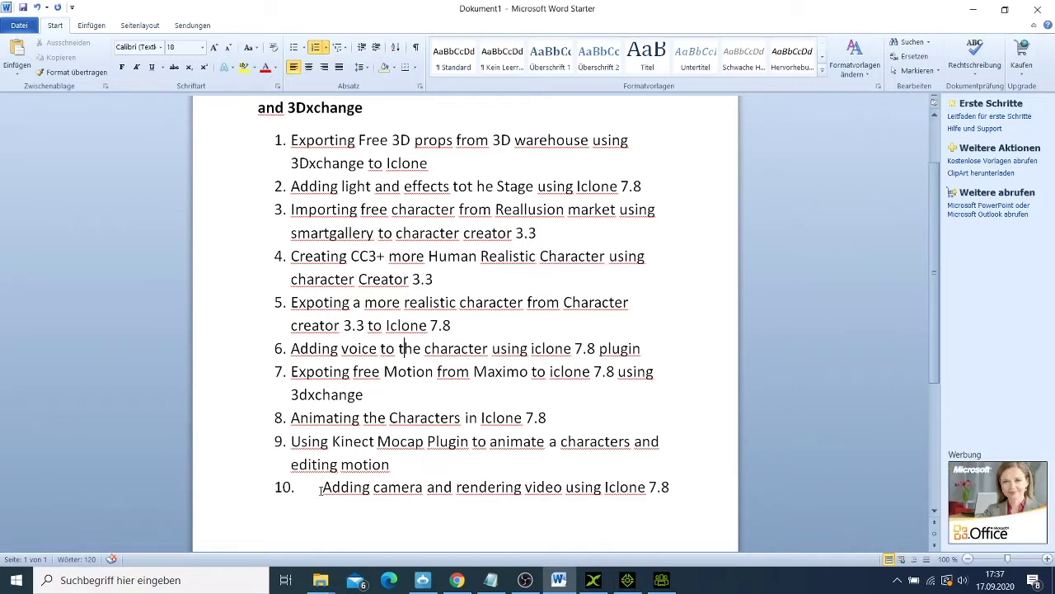
left_click(322, 486)
key("BackSpace")
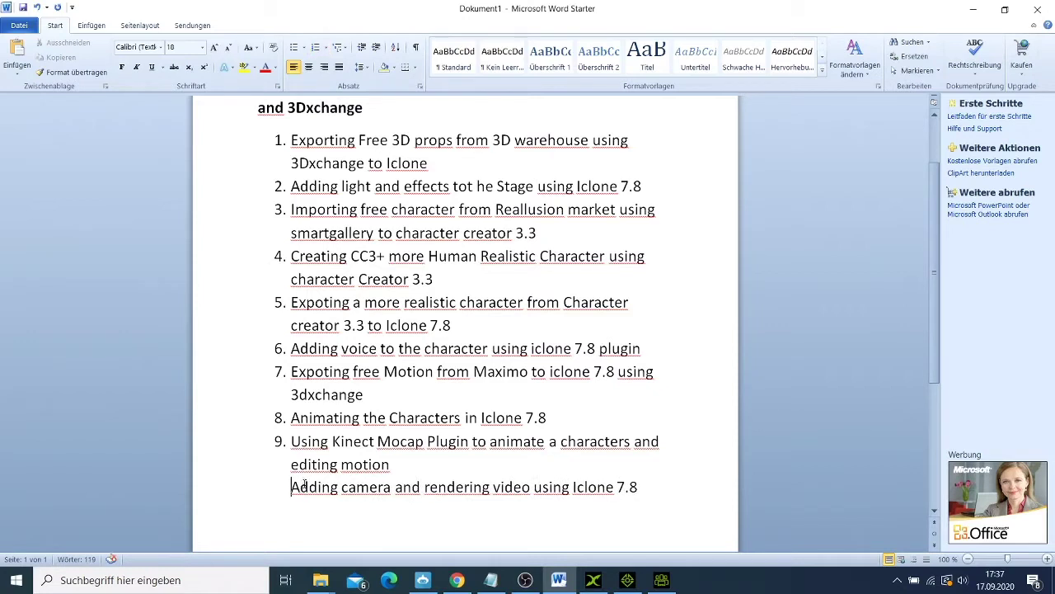
key("BackSpace")
key("BackSpace")
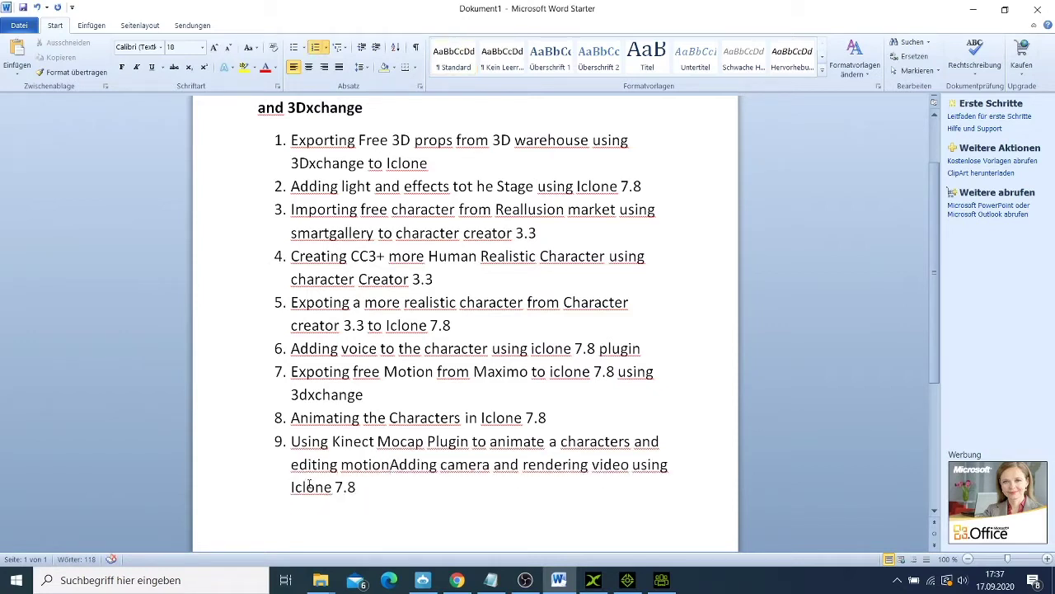
key("ctrl+z")
key("ctrl+z")
key("ctrl+z")
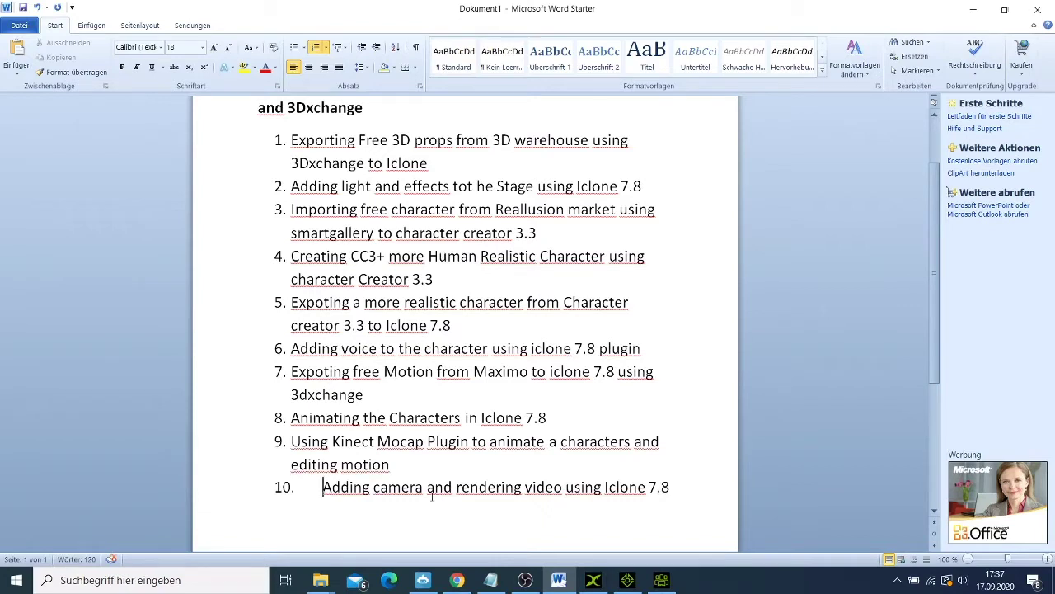
- Colour the text of list item 1 red
scroll(258, 332, "up", 2)
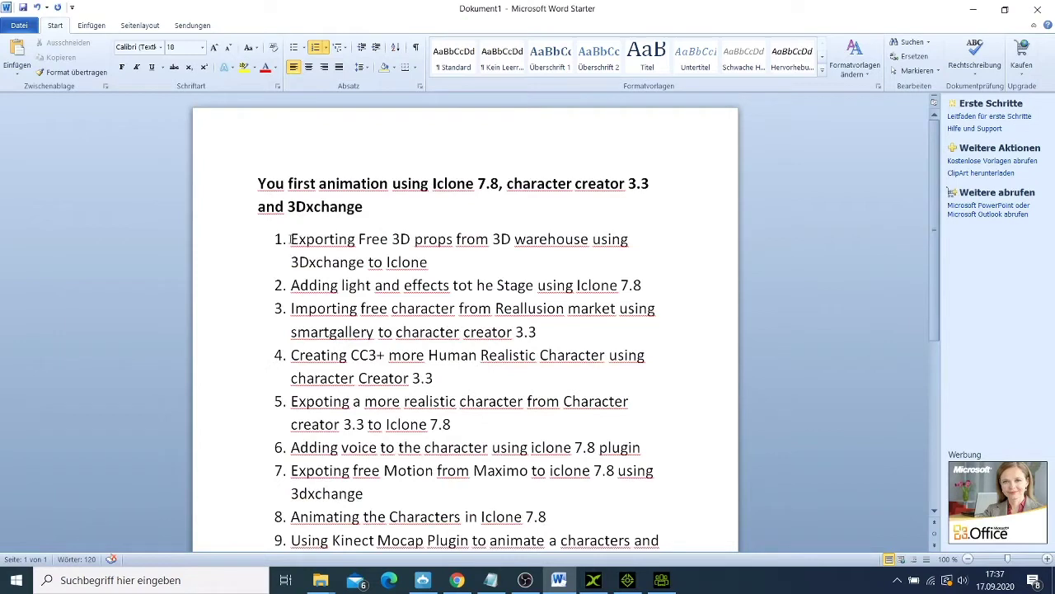
left_click_drag(290, 239, 430, 262)
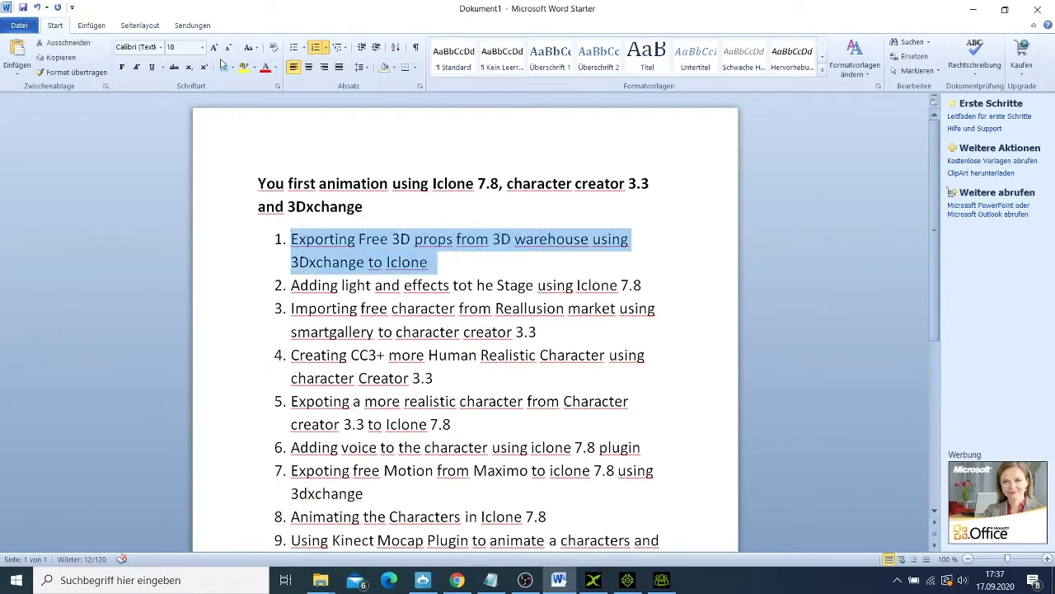
left_click(267, 69)
left_click(467, 262)
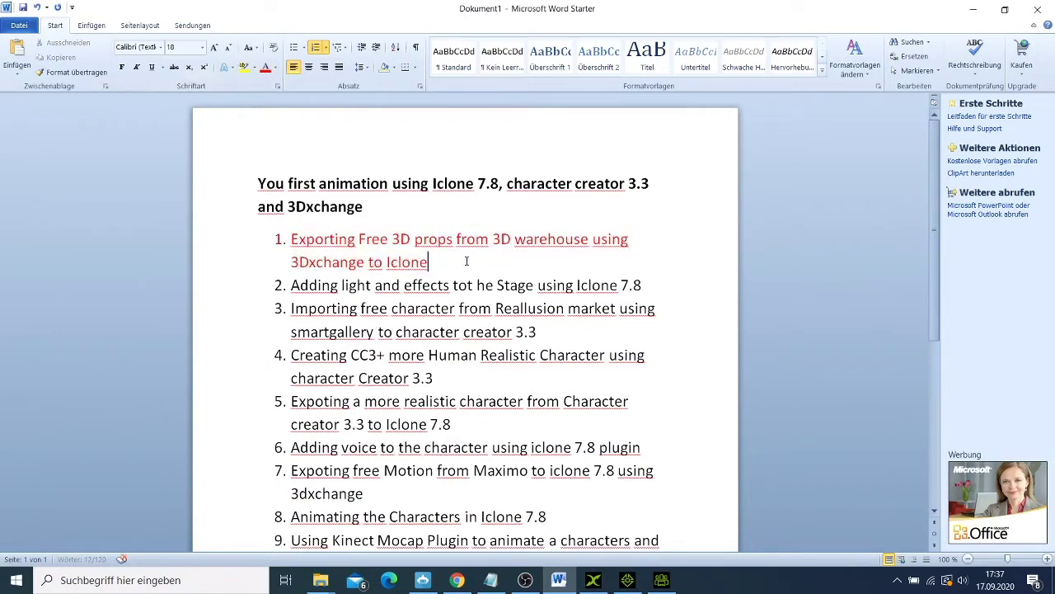
- Minimize Word, return to the 3D Warehouse 'stage' results, and view Cosmic Stage's download formats
left_click(969, 8)
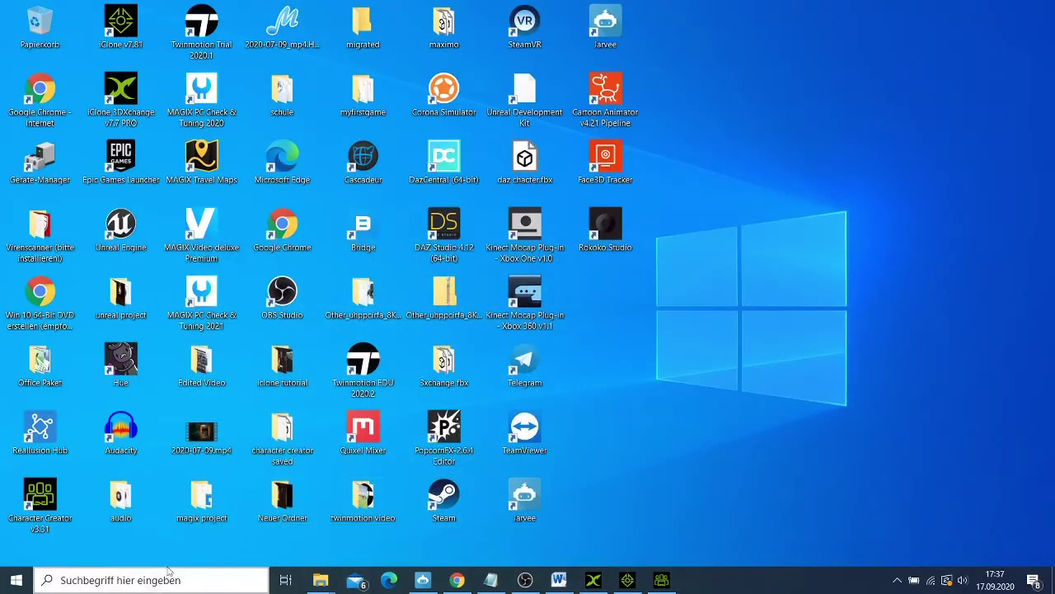
left_click(457, 579)
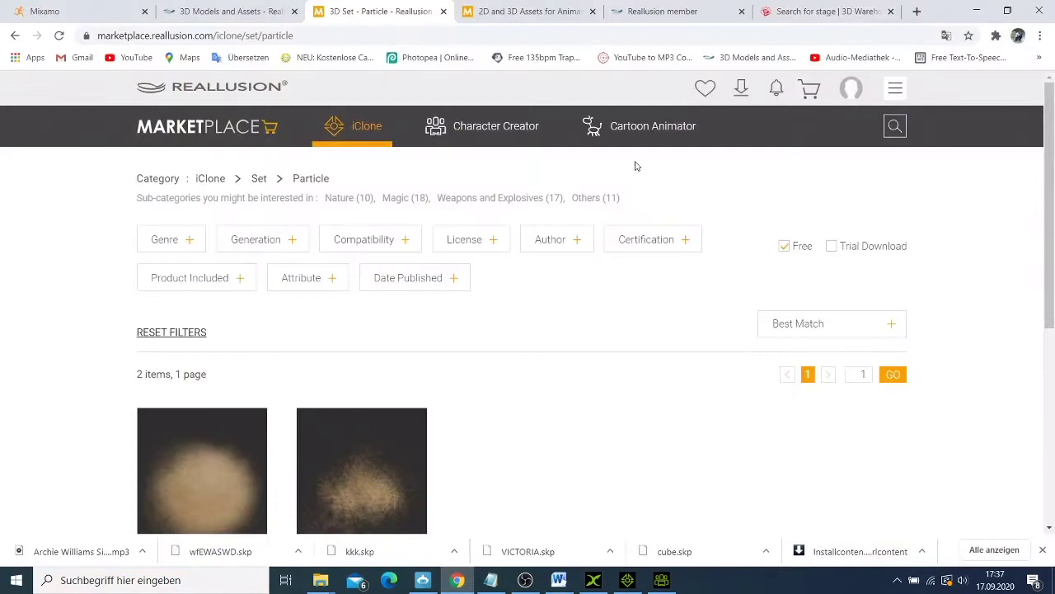
left_click(824, 11)
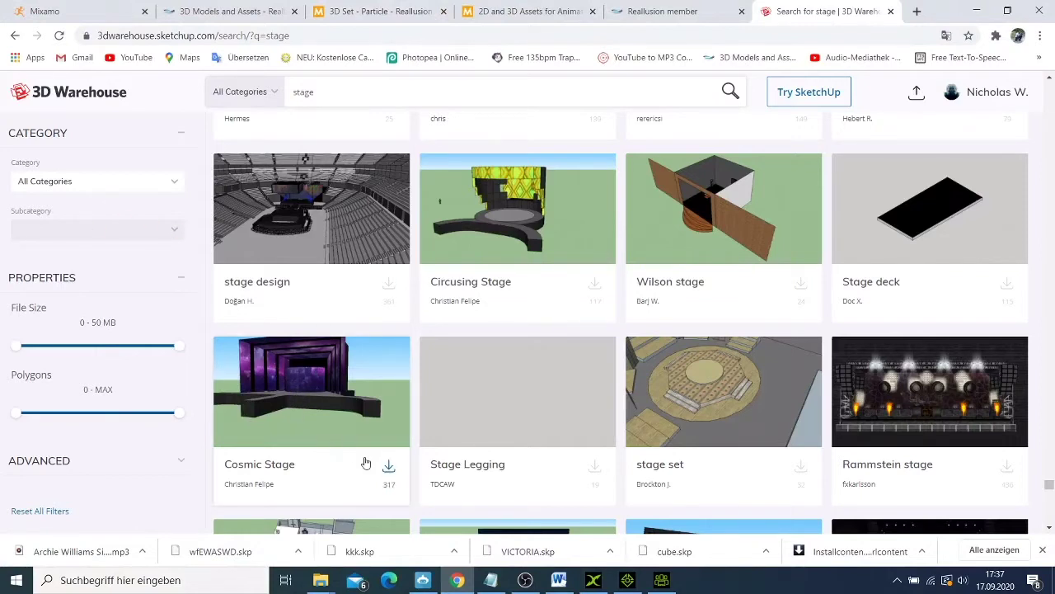
left_click(388, 469)
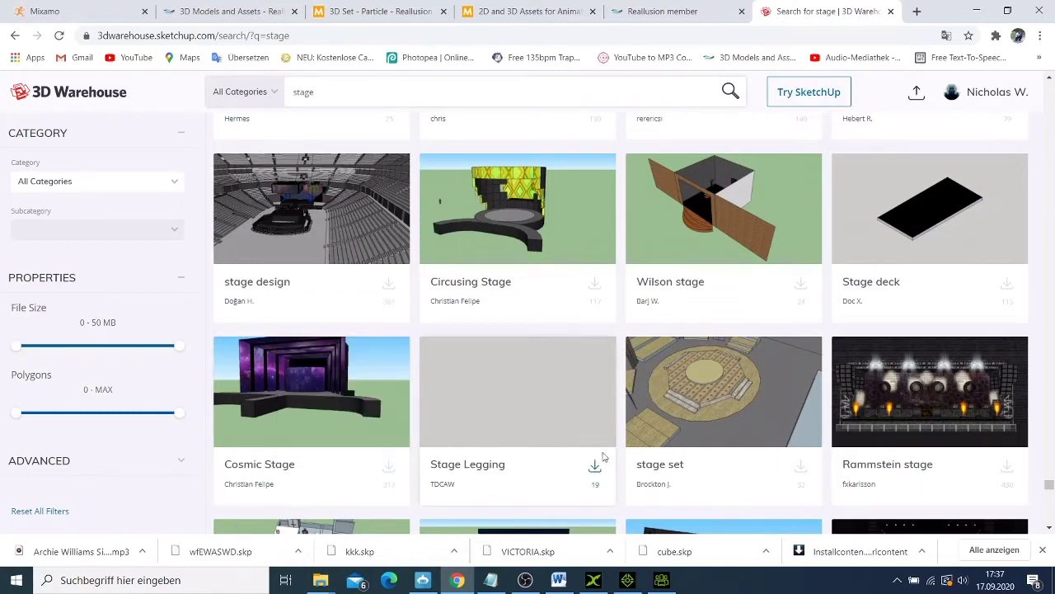
left_click(593, 580)
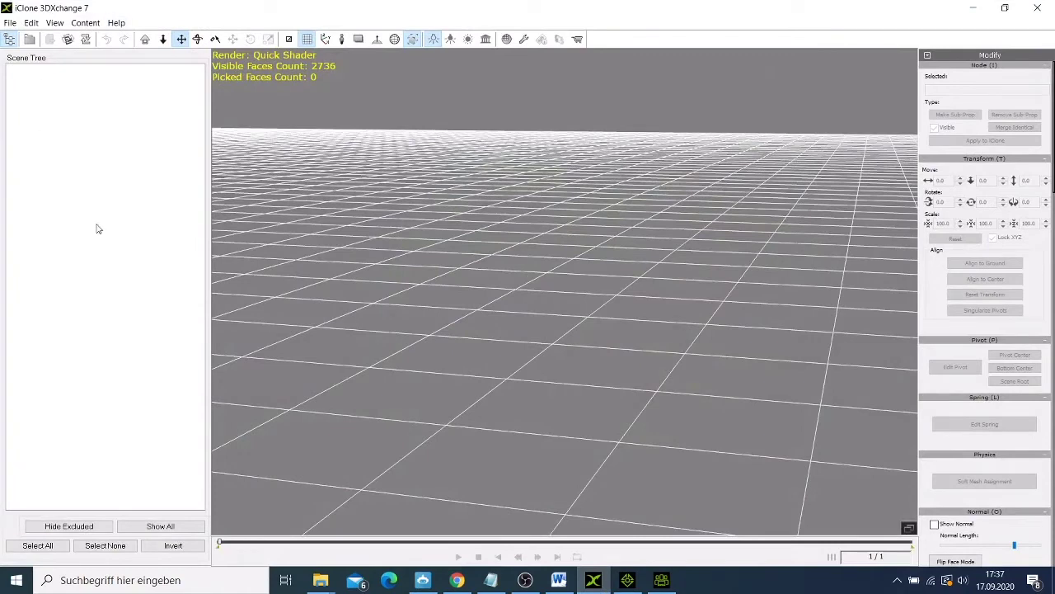
left_click(974, 8)
left_click(594, 285)
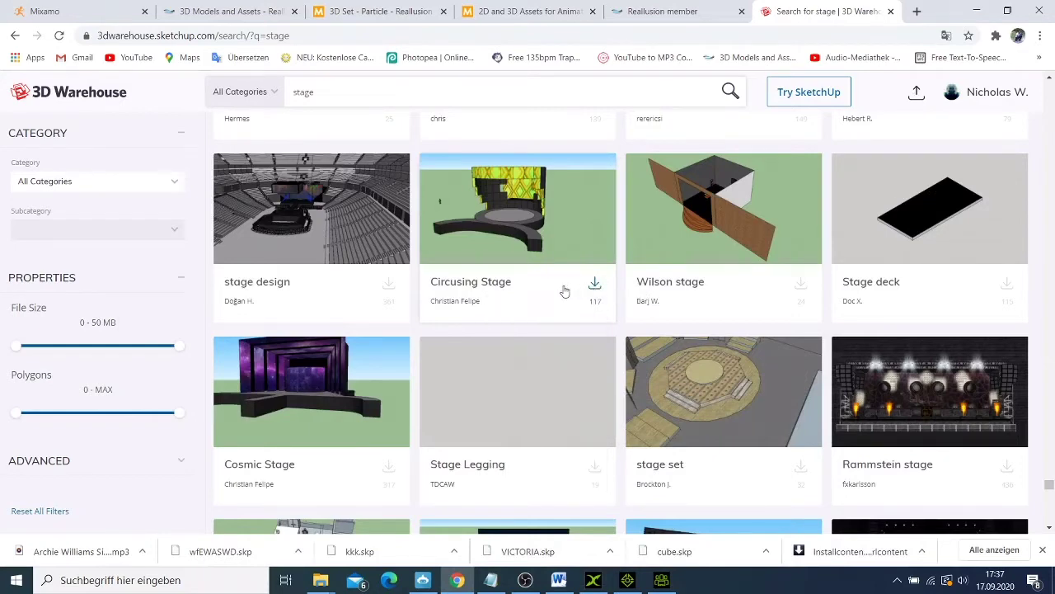
- Download Mega Stage and Rock Stage as SketchUp 2015 models
scroll(648, 435, "down", 3)
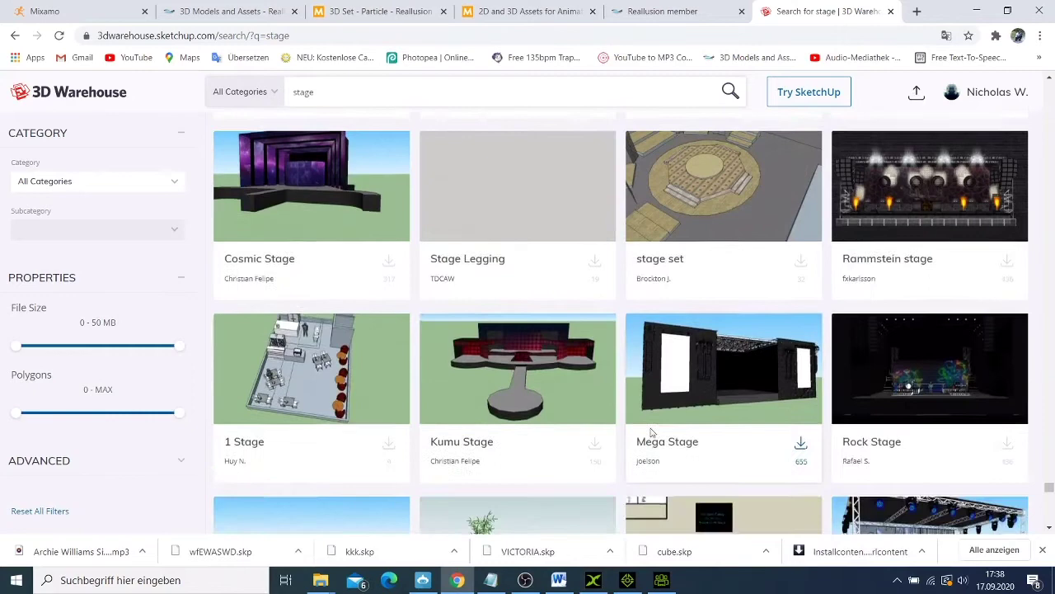
mouse_move(799, 443)
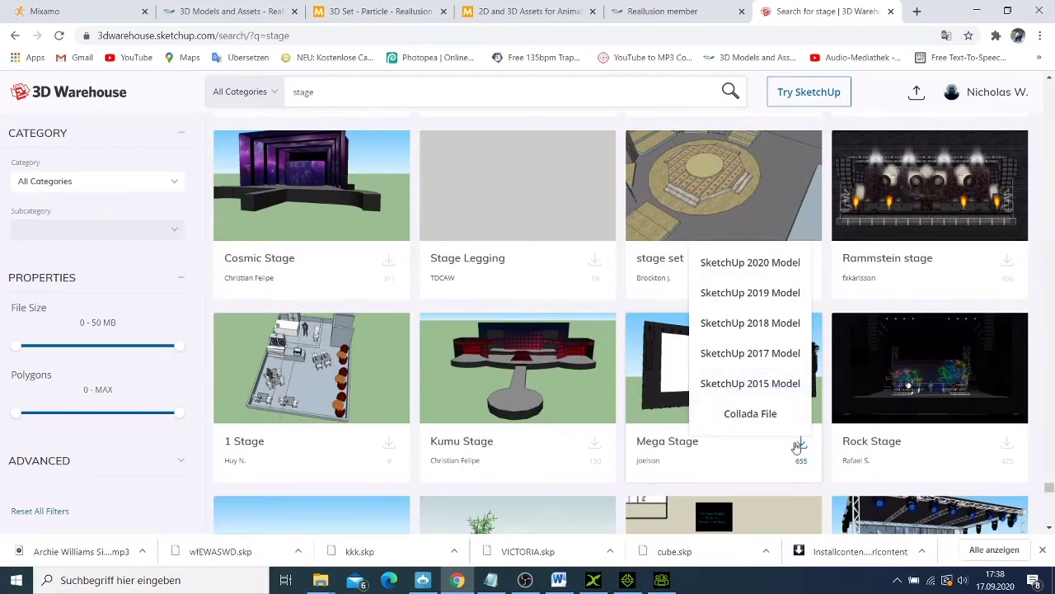
left_click(798, 444)
mouse_move(799, 446)
left_click(771, 387)
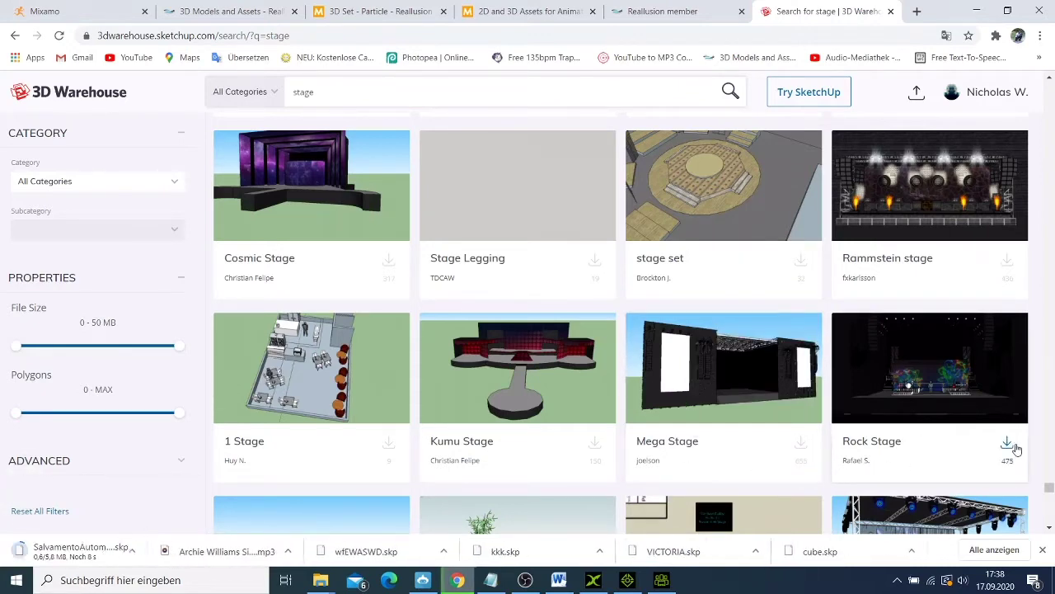
mouse_move(1006, 443)
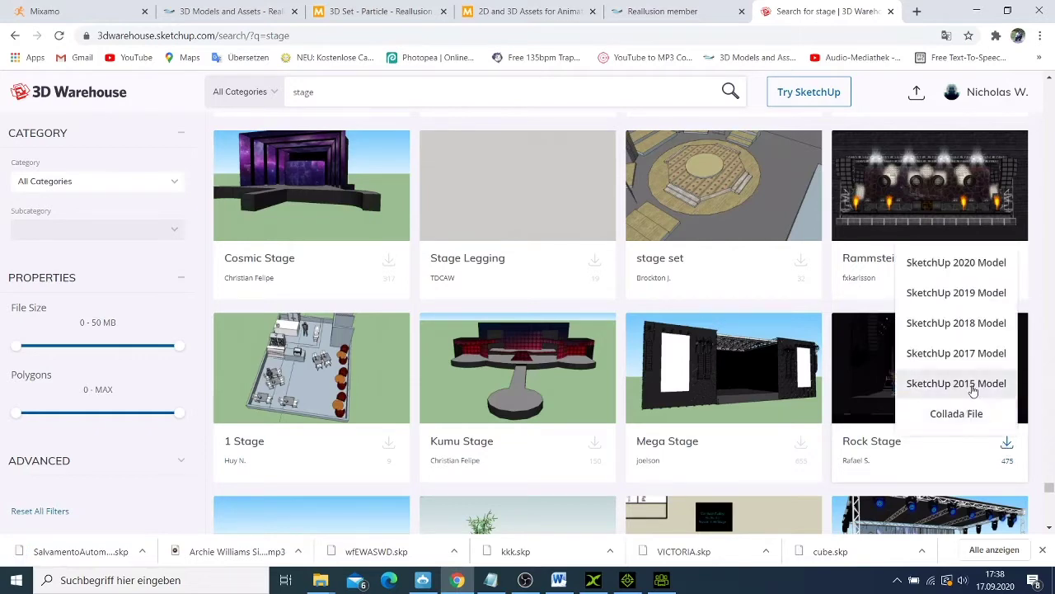
left_click(970, 386)
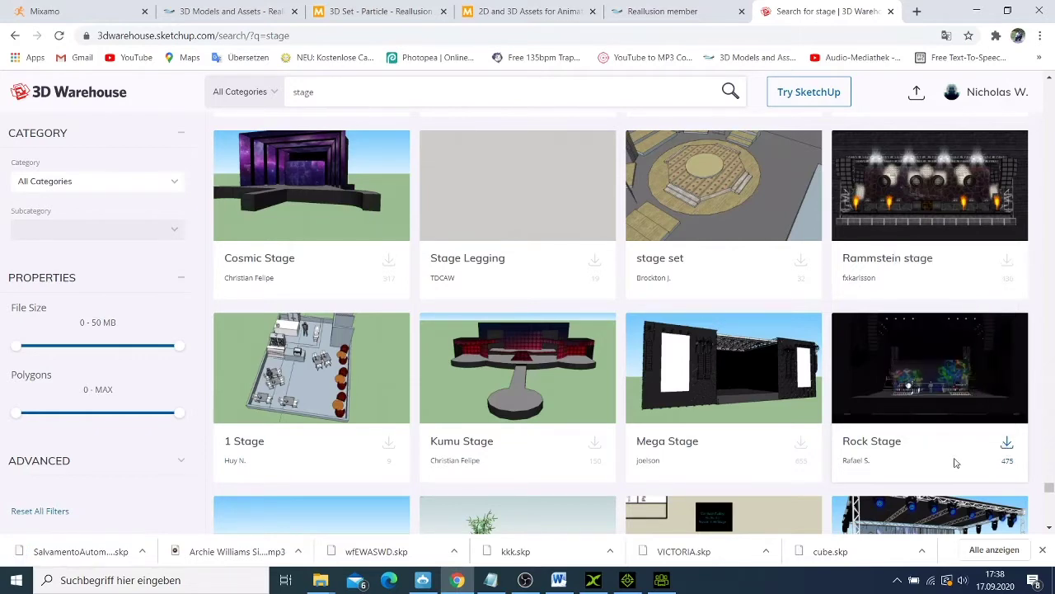
- Download the Stage Design model as a SketchUp 2014 model
scroll(961, 457, "down", 3)
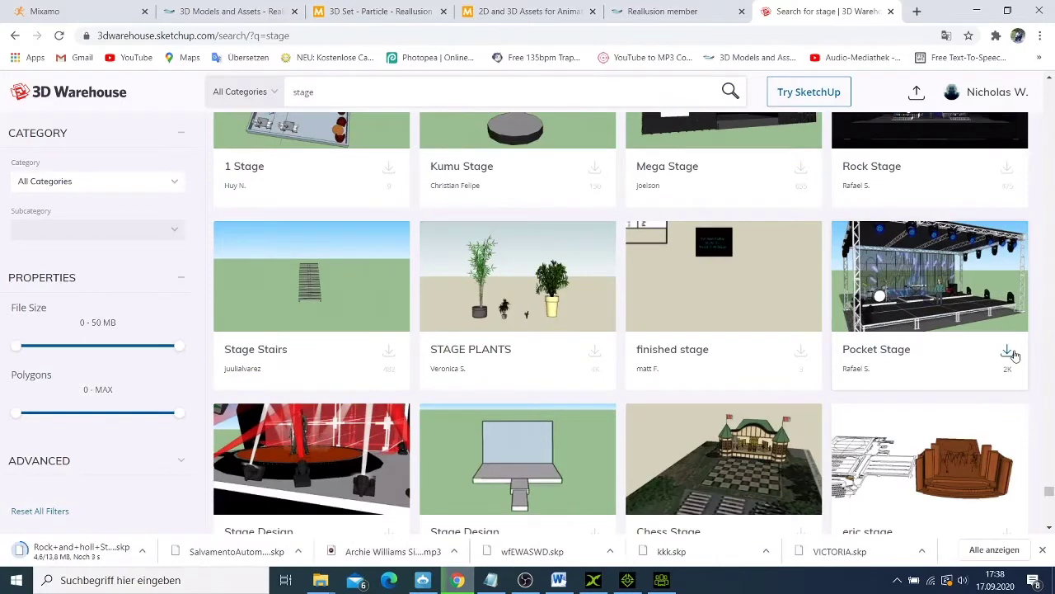
mouse_move(1008, 356)
scroll(1011, 357, "down", 3)
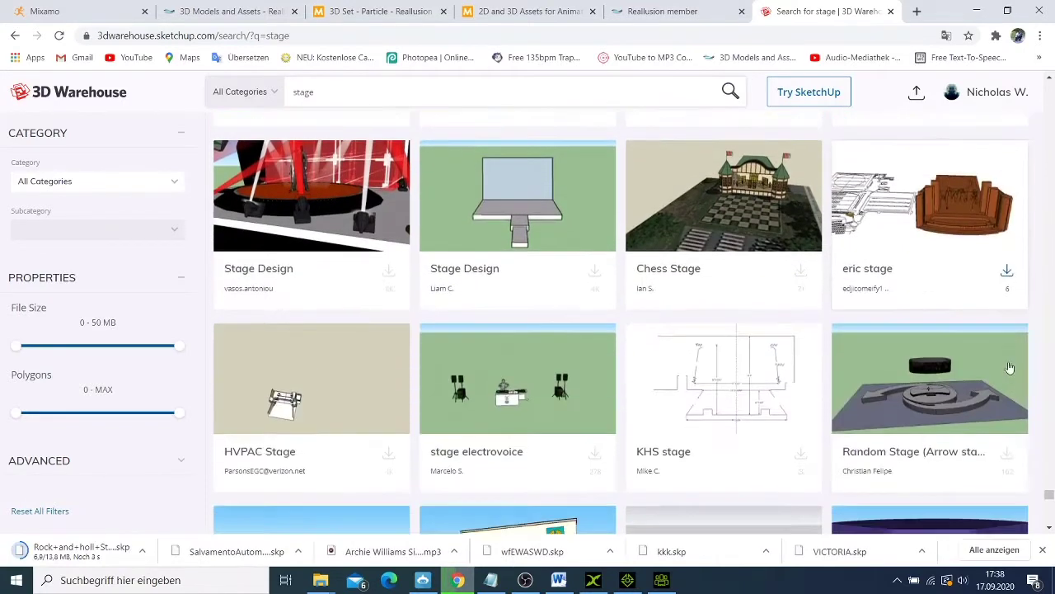
mouse_move(393, 264)
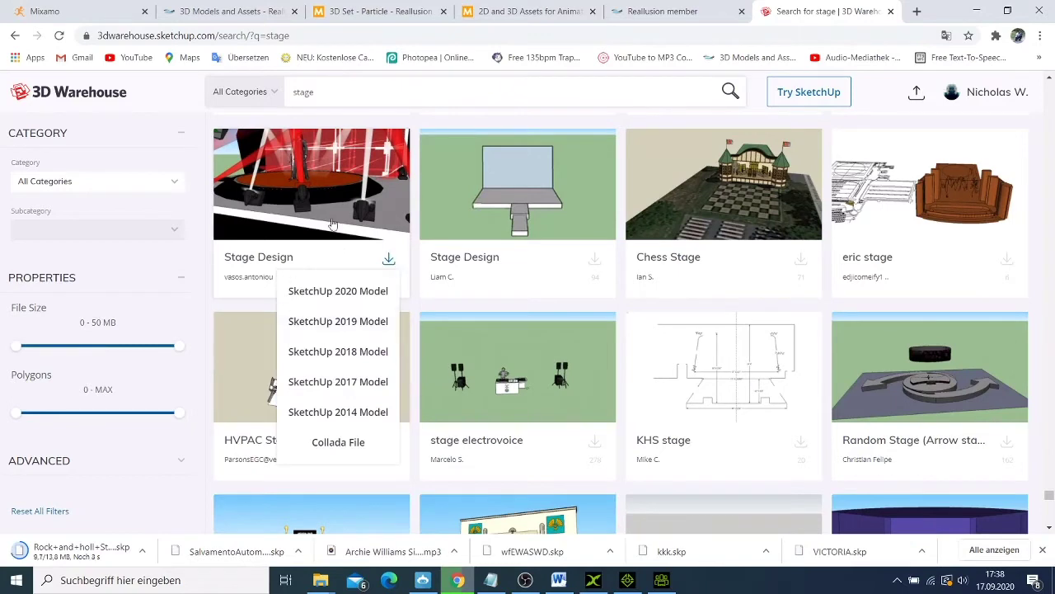
scroll(343, 228, "up", 2)
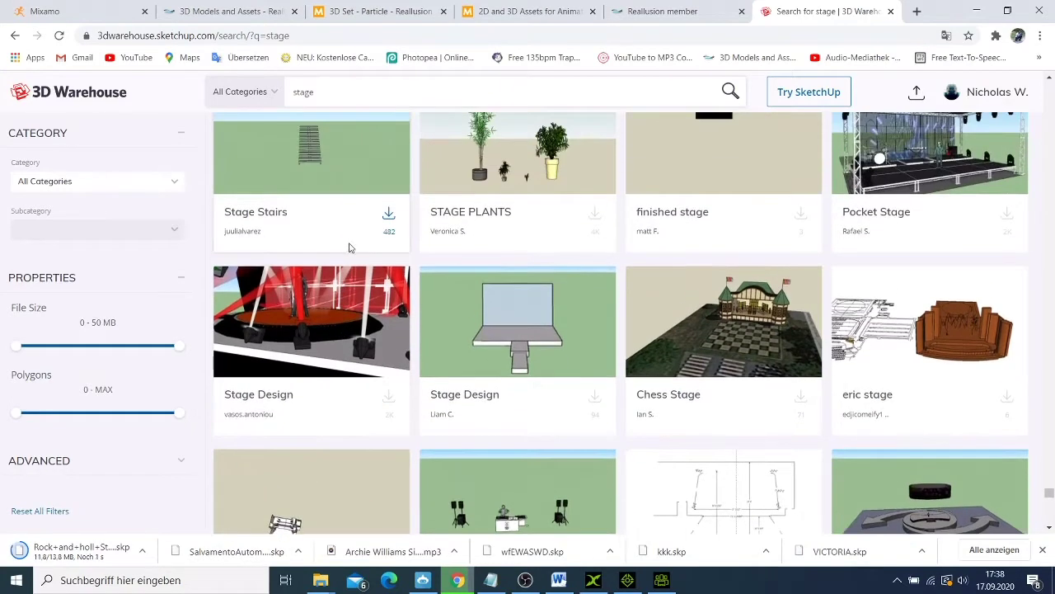
scroll(348, 247, "down", 3)
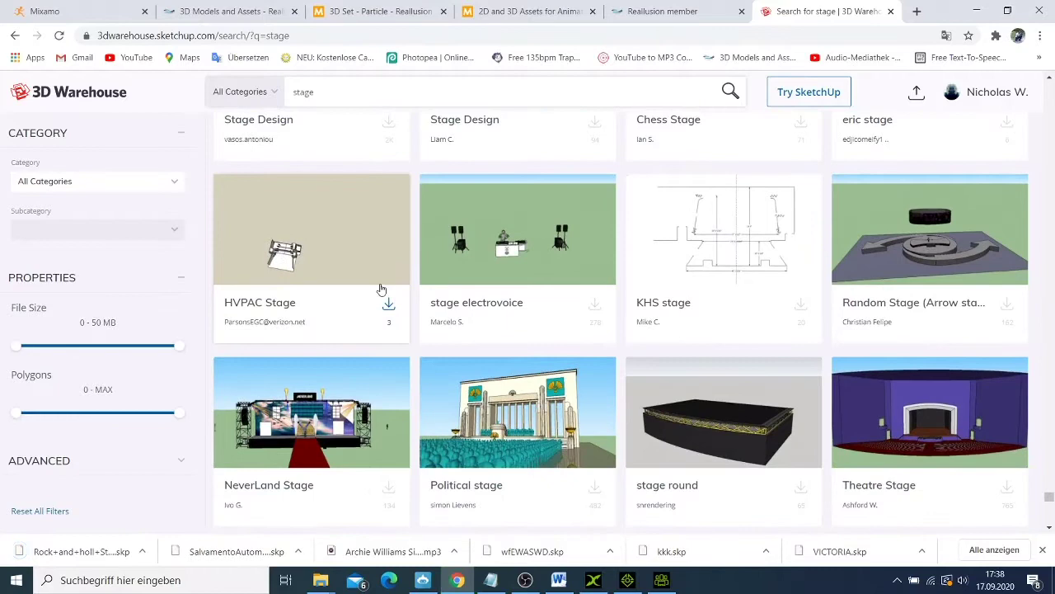
scroll(376, 288, "up", 2)
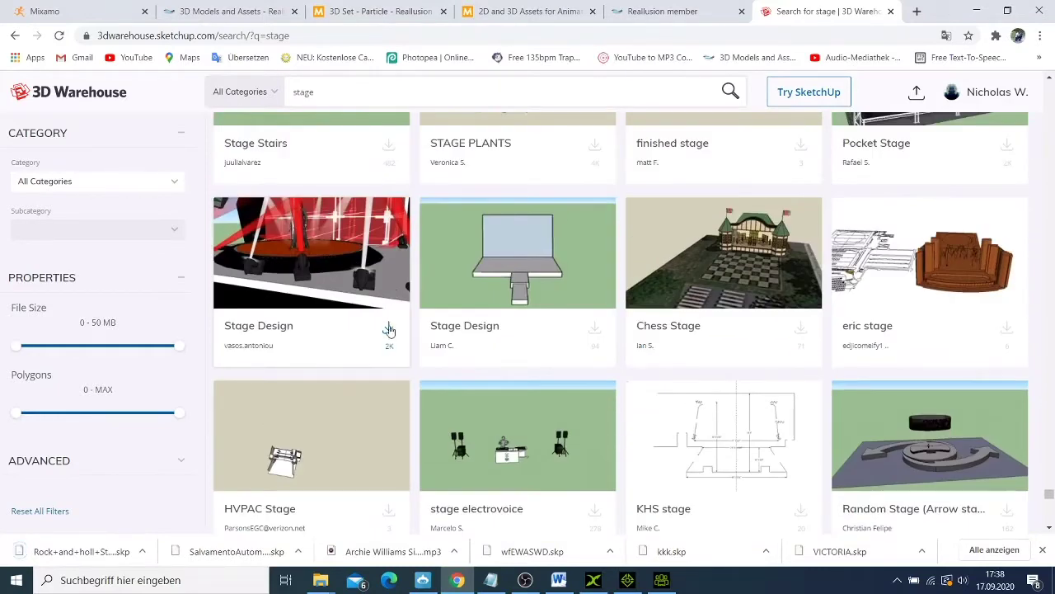
left_click(388, 329)
left_click(363, 486)
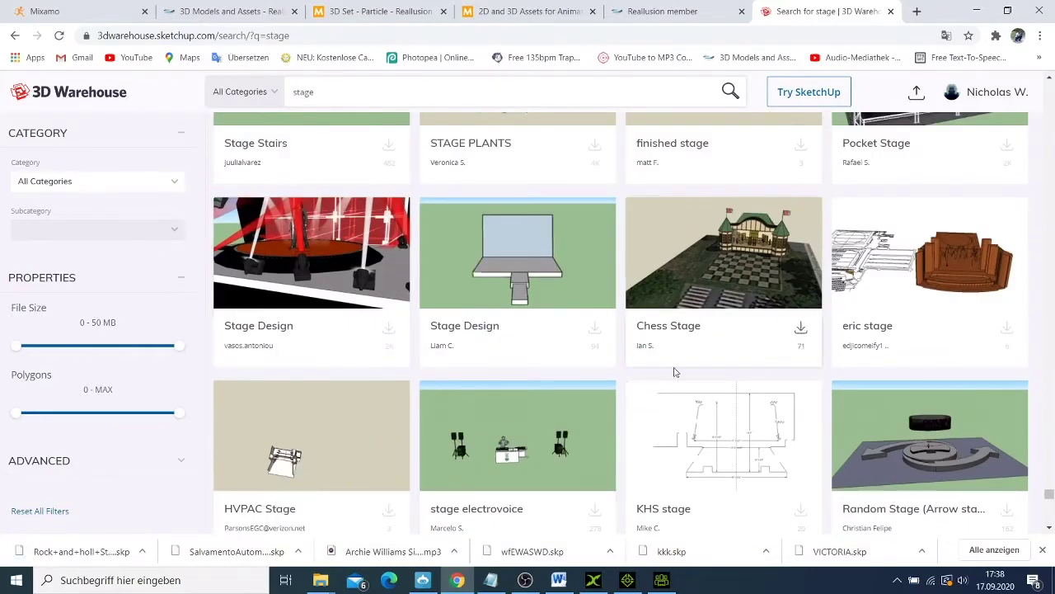
- Download Concert Stage as a SketchUp 2014 model
scroll(676, 370, "down", 5)
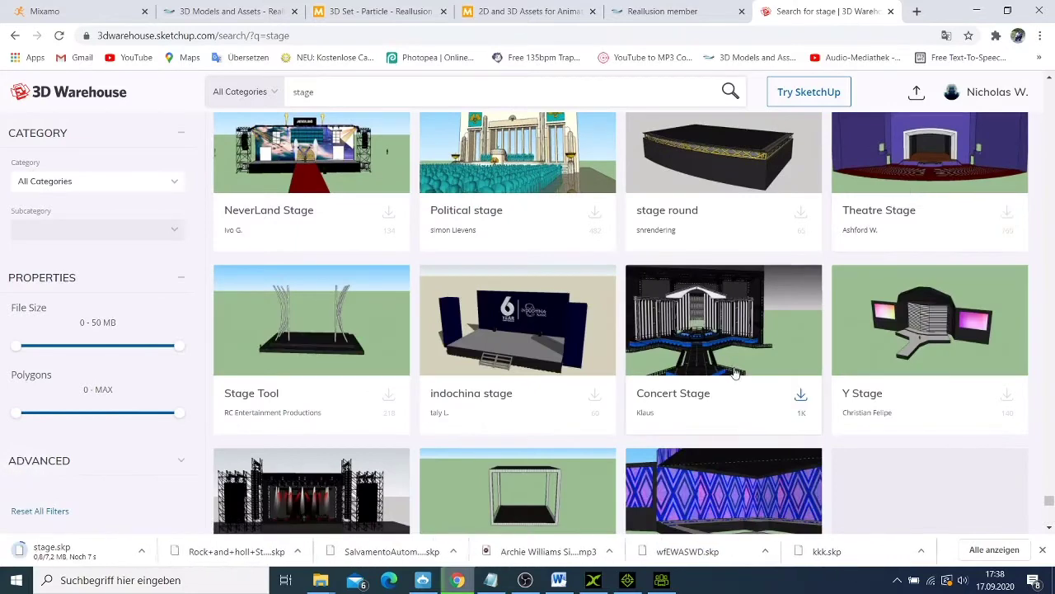
left_click(799, 396)
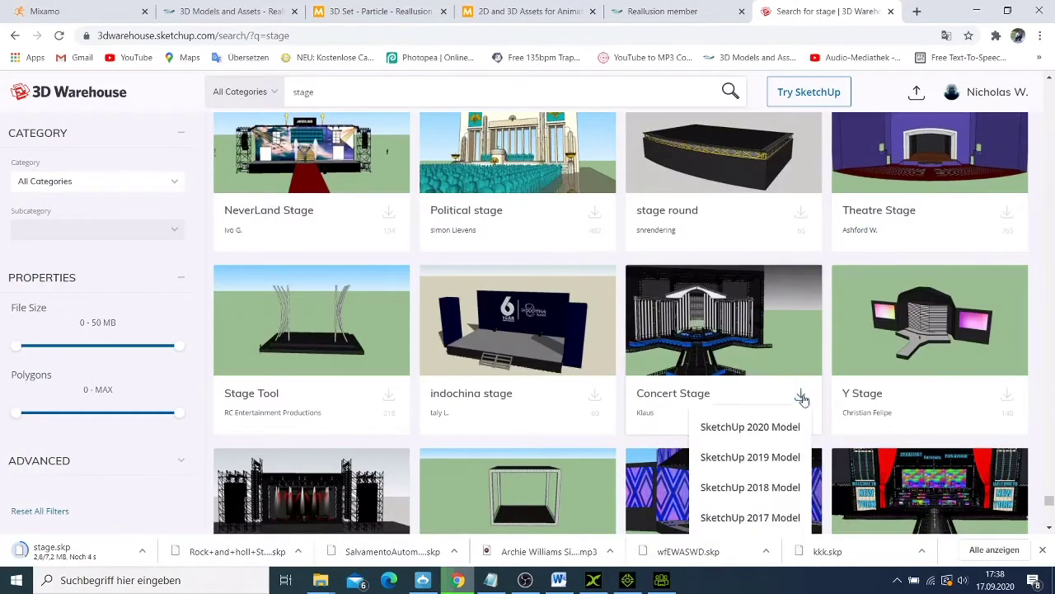
scroll(801, 399, "down", 1)
left_click(800, 327)
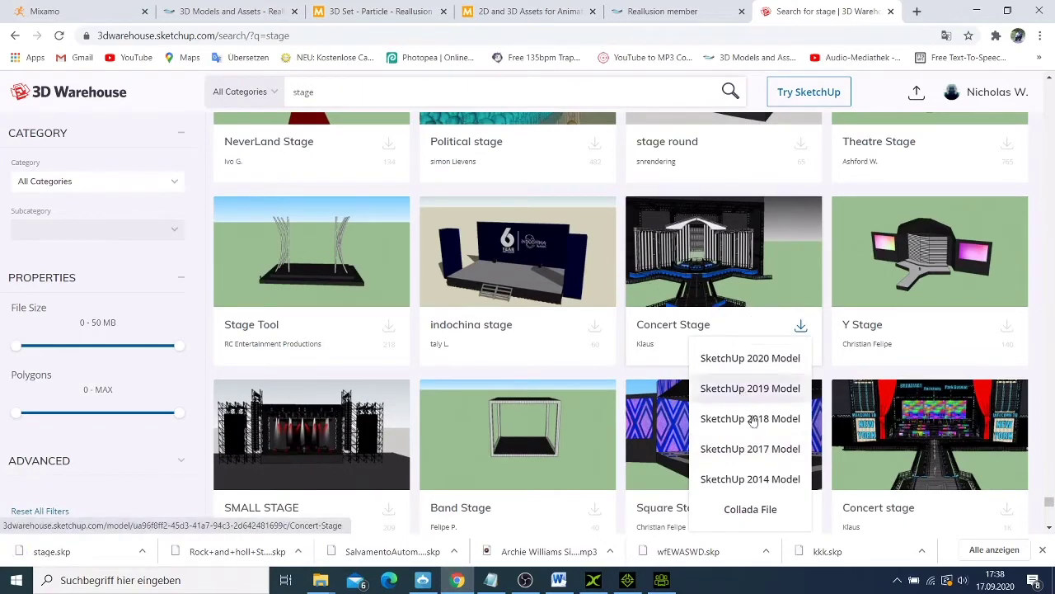
left_click(769, 479)
- Download Blue Stage as SketchUp 2015 and another Concert stage as SketchUp 2014
scroll(593, 495, "down", 3)
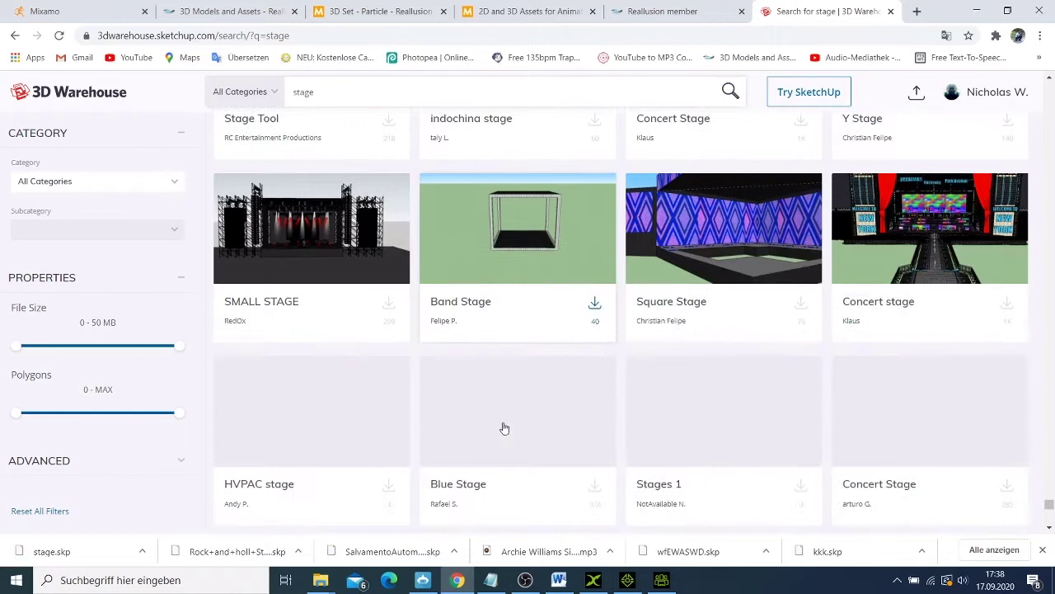
left_click(1007, 305)
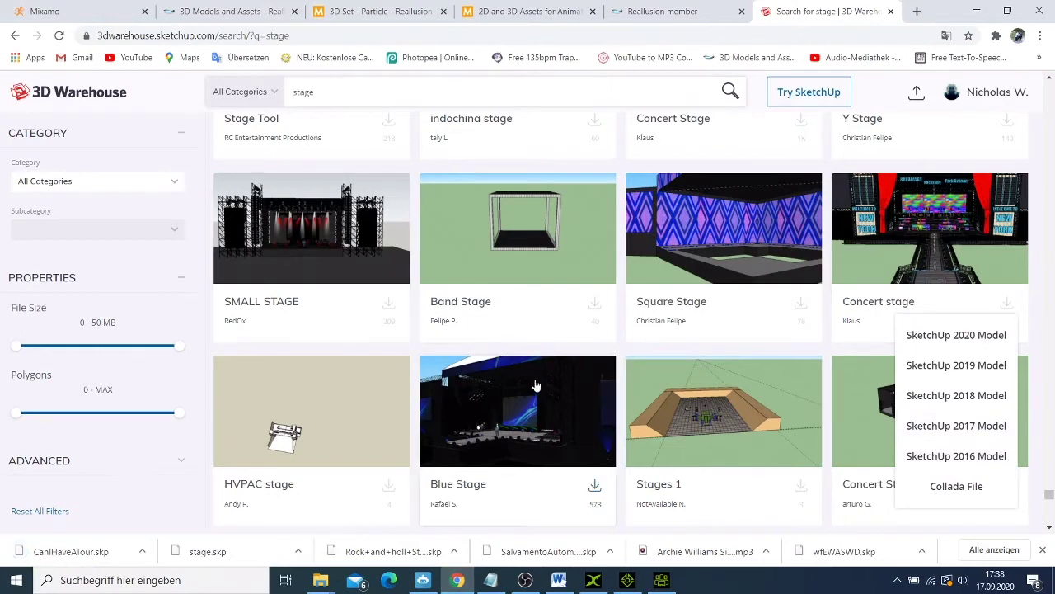
scroll(589, 462, "down", 2)
scroll(580, 407, "down", 1)
left_click(594, 347)
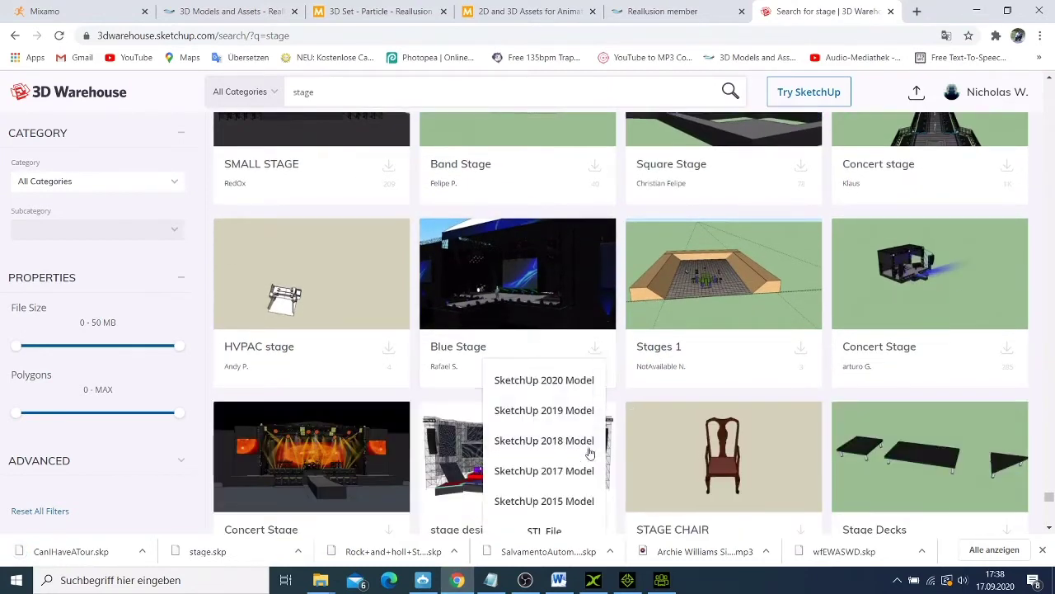
left_click(544, 501)
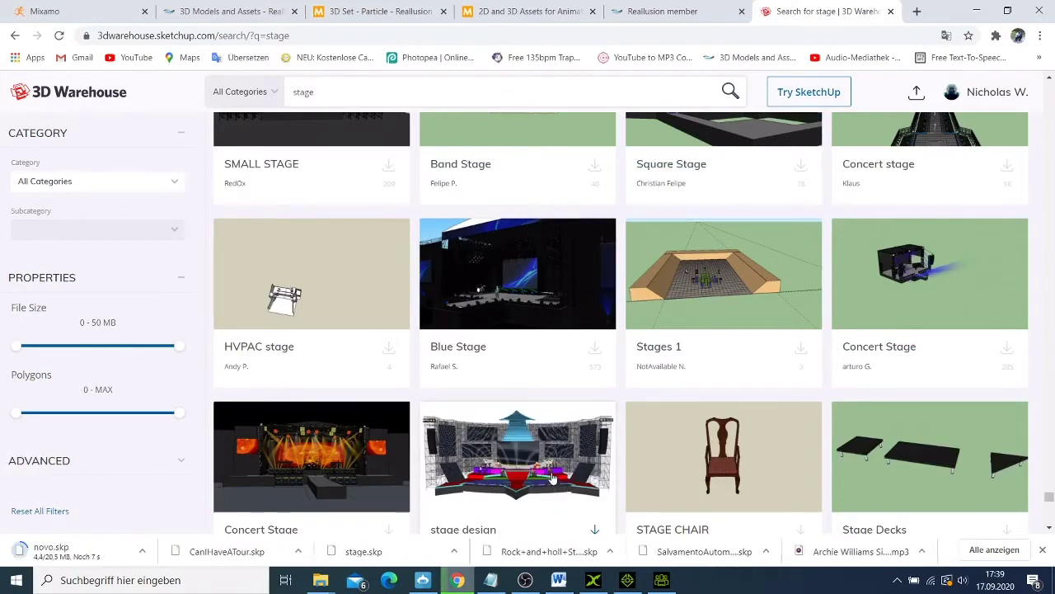
scroll(569, 437, "up", 3)
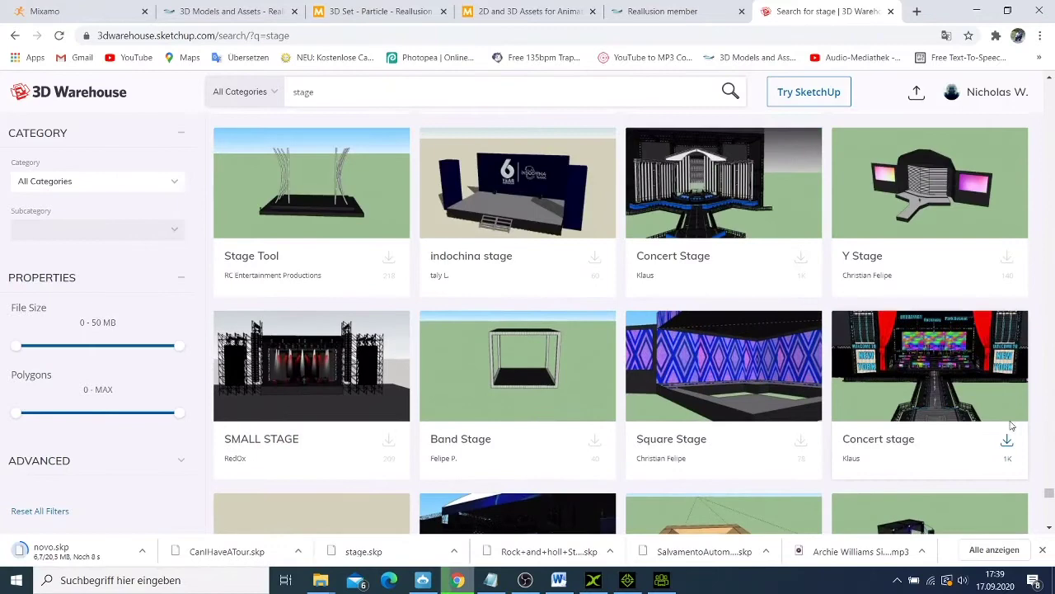
left_click(1007, 441)
left_click(958, 381)
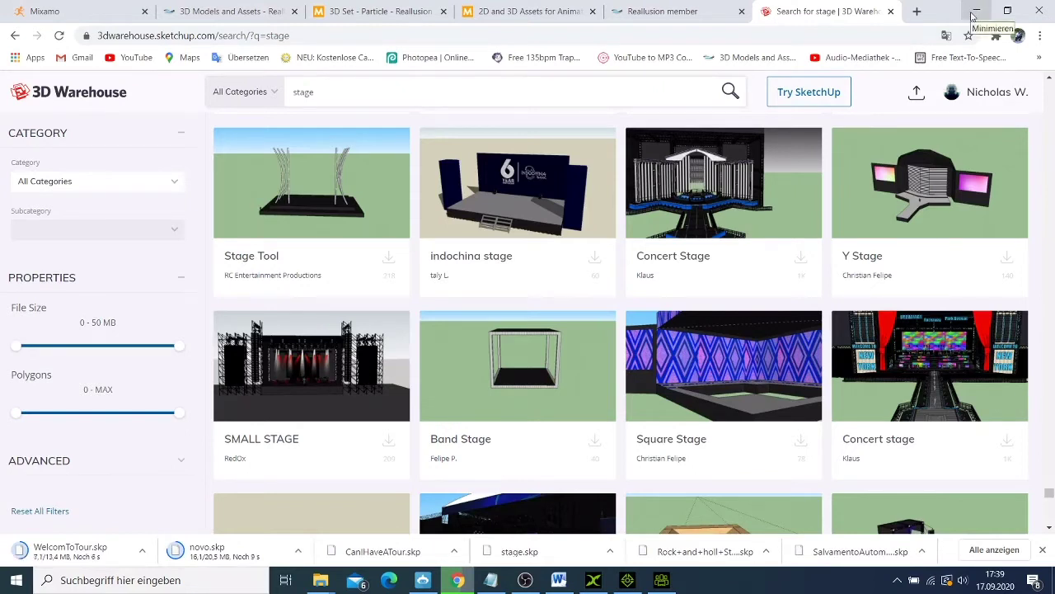
- In 3DXchange, try importing WelcomToTour.skp from Downloads and dismiss the SKP format error
left_click(973, 15)
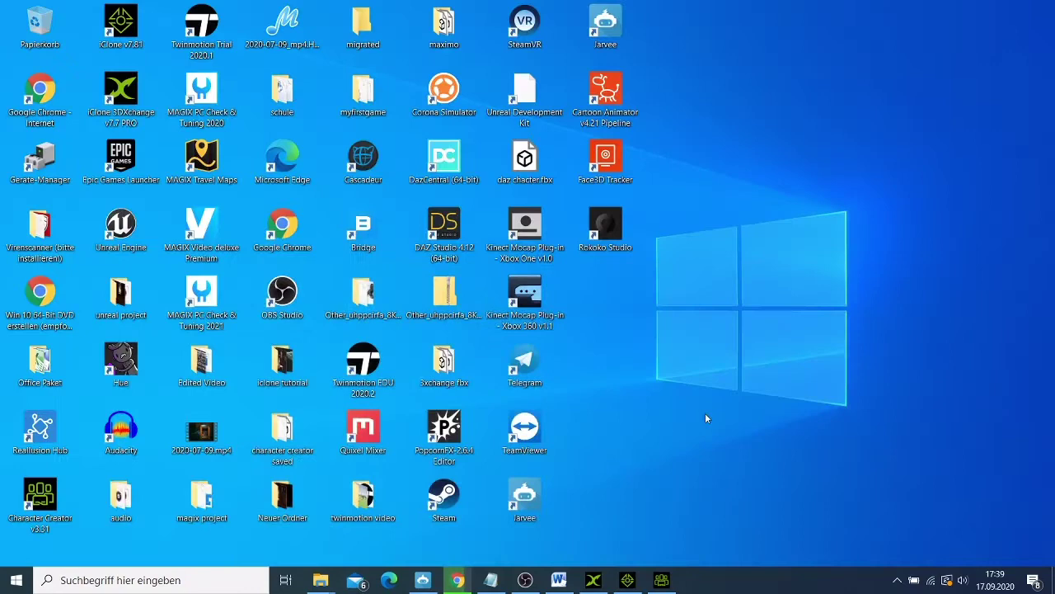
left_click(594, 580)
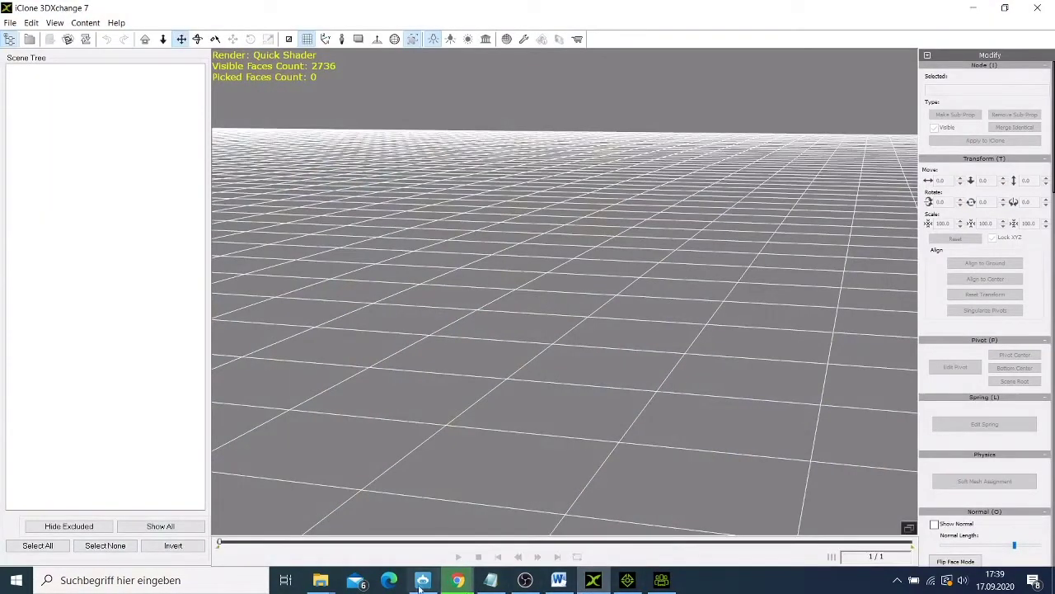
mouse_move(595, 583)
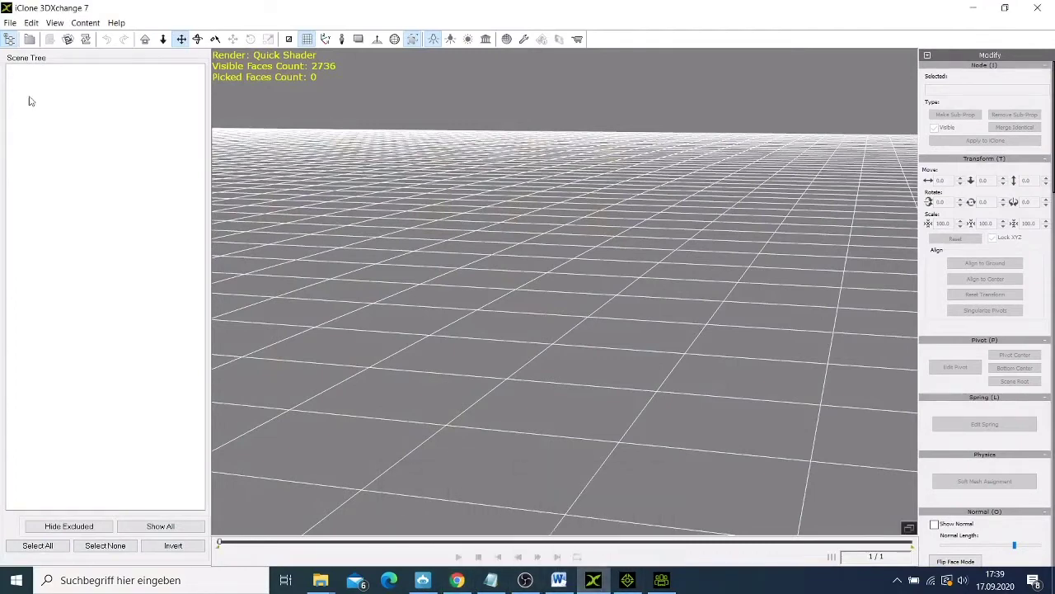
left_click(10, 22)
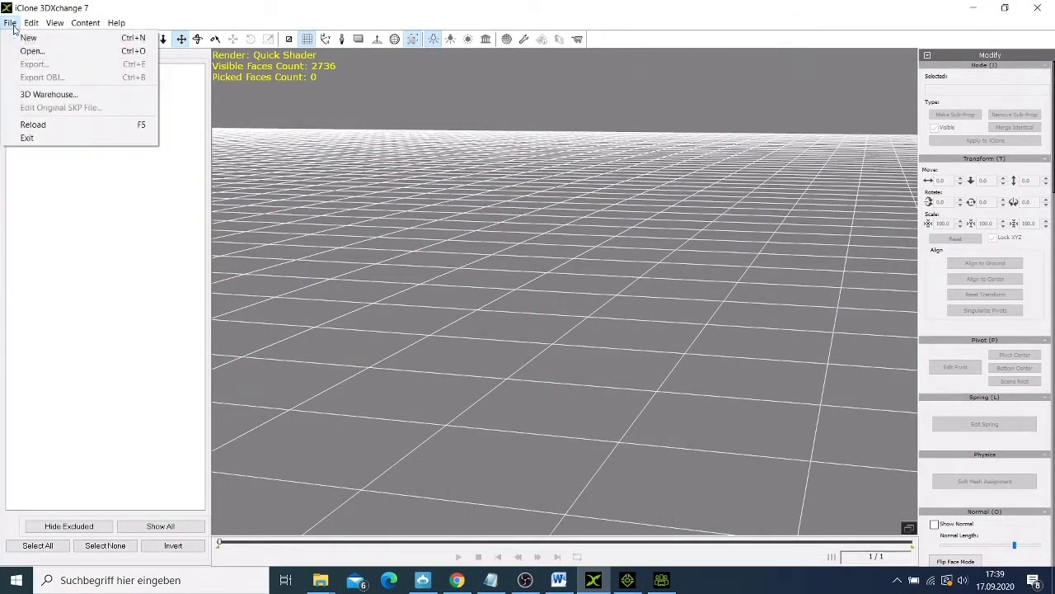
left_click(31, 52)
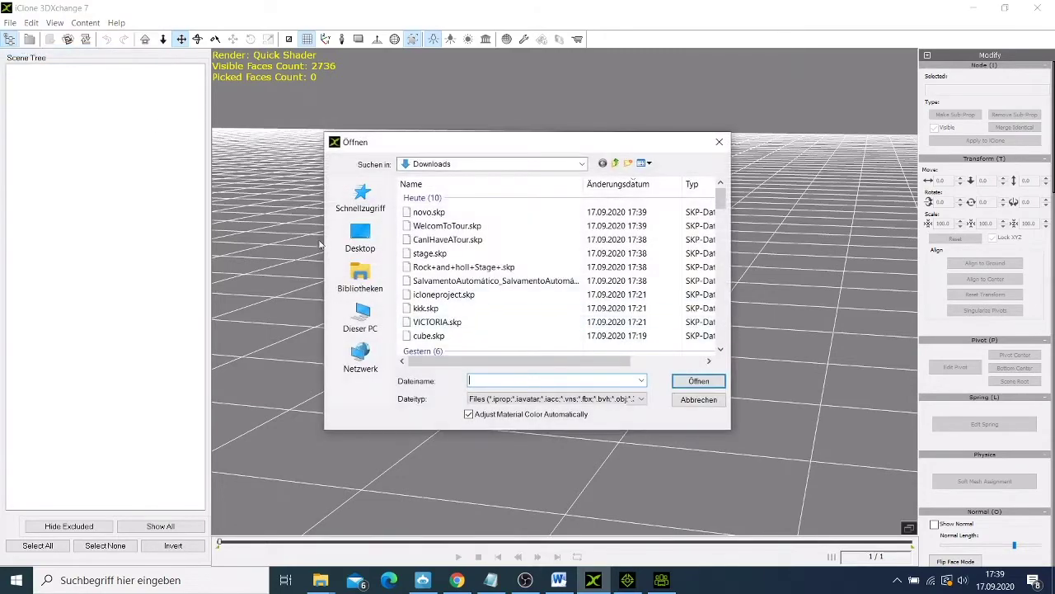
left_click(458, 226)
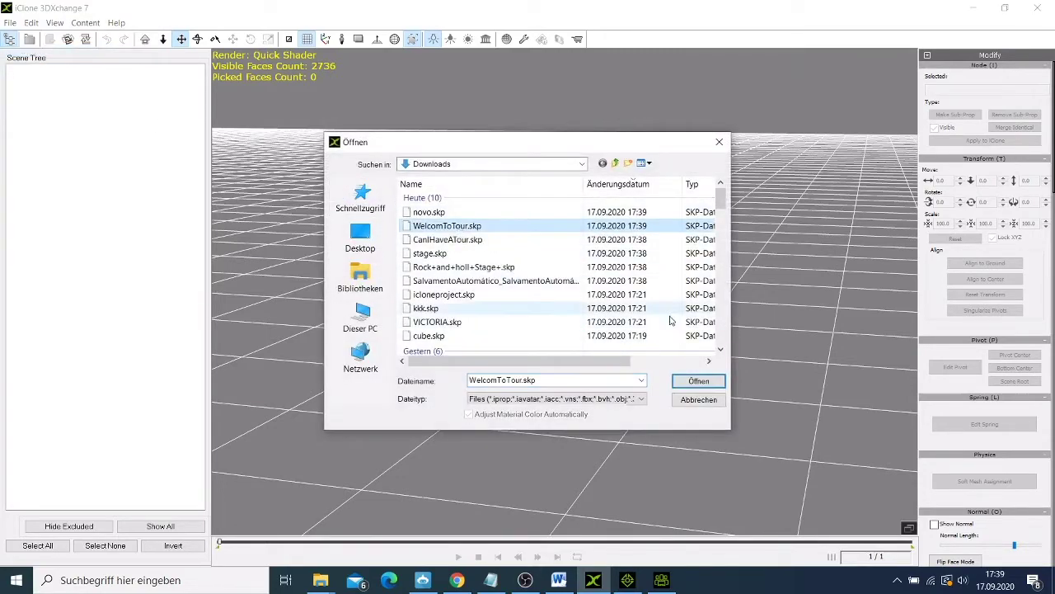
left_click(698, 381)
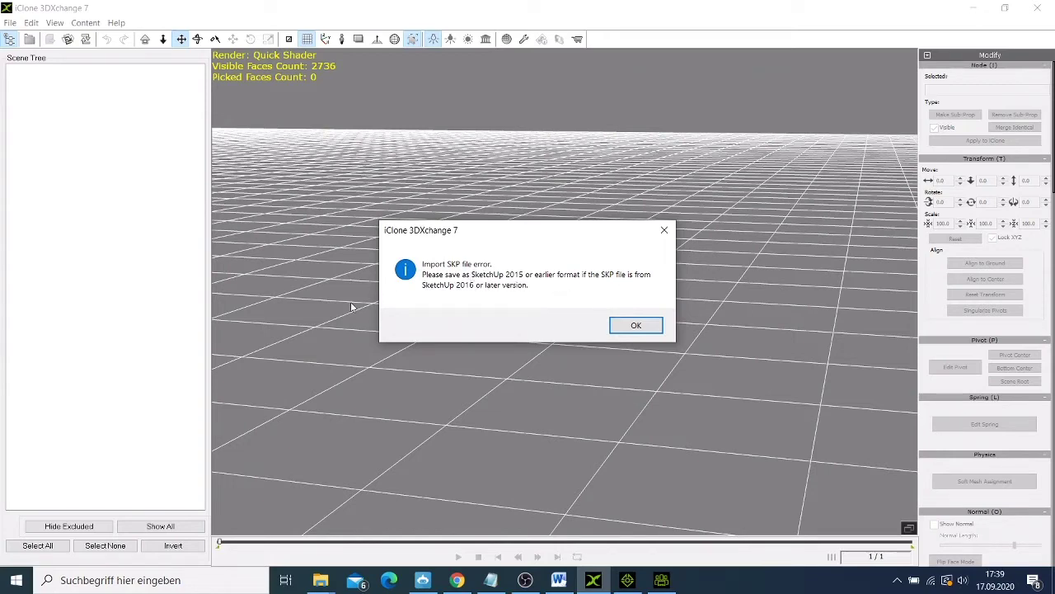
left_click(664, 230)
- Open novo.skp from the Downloads folder in 3DXchange
left_click(8, 23)
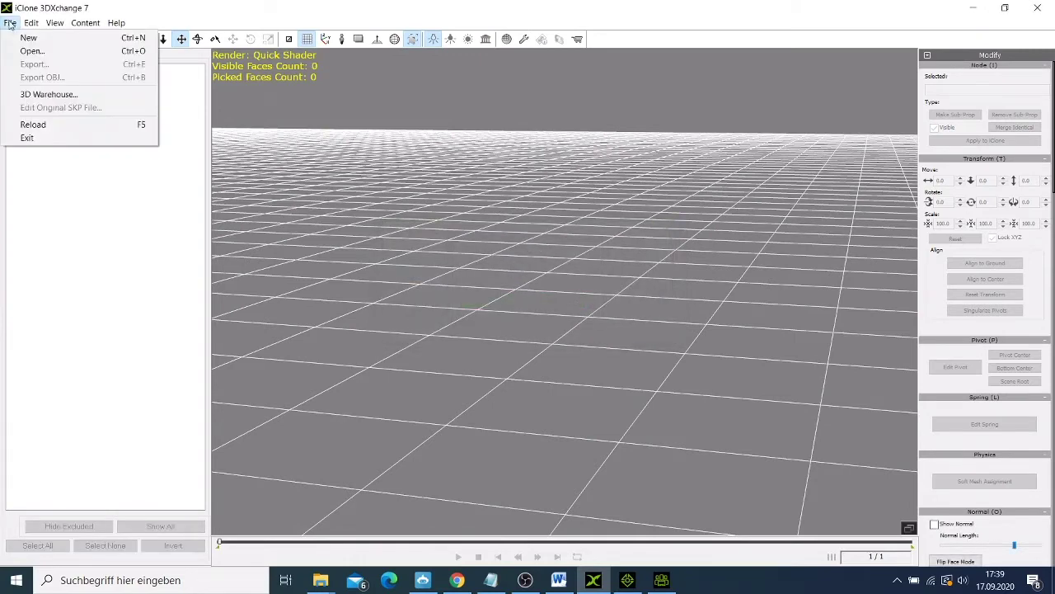
left_click(33, 52)
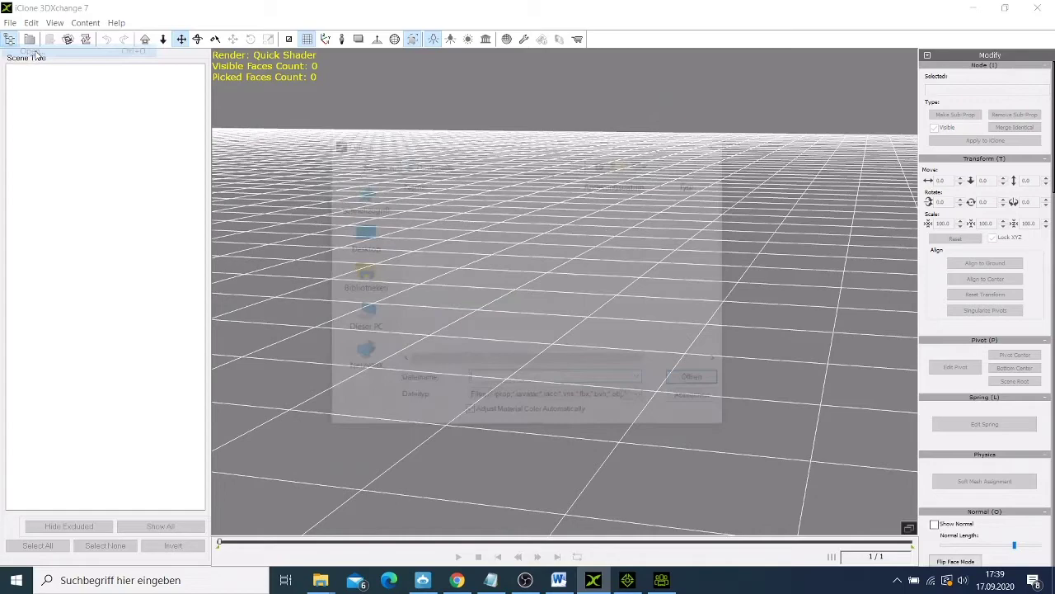
left_click(427, 213)
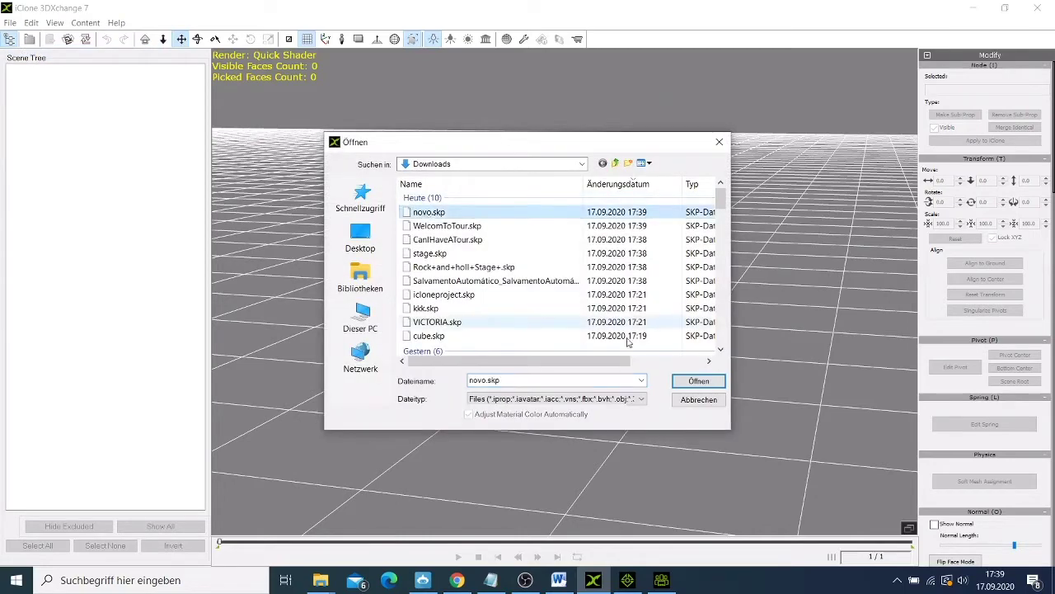
left_click(684, 381)
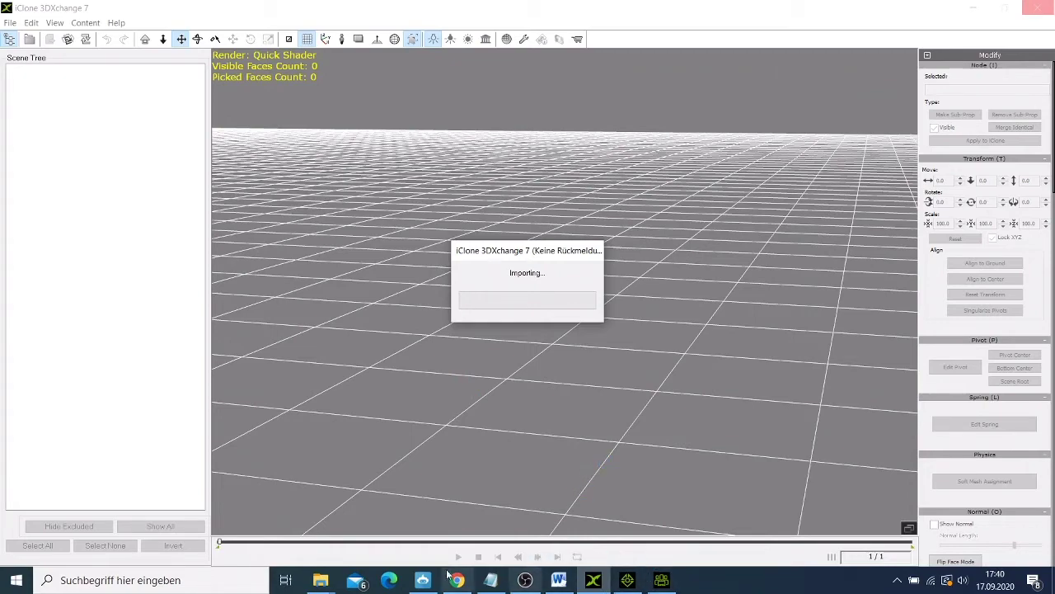
- Back in 3D Warehouse, download Concert Stage as a SketchUp 2014 model
left_click(458, 579)
scroll(536, 305, "down", 5)
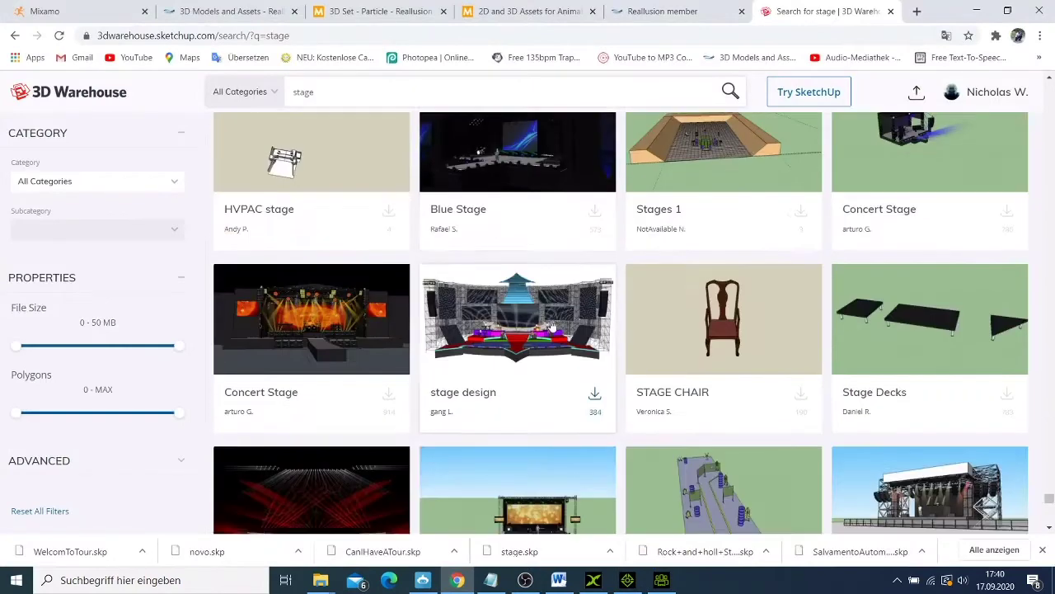
left_click(597, 330)
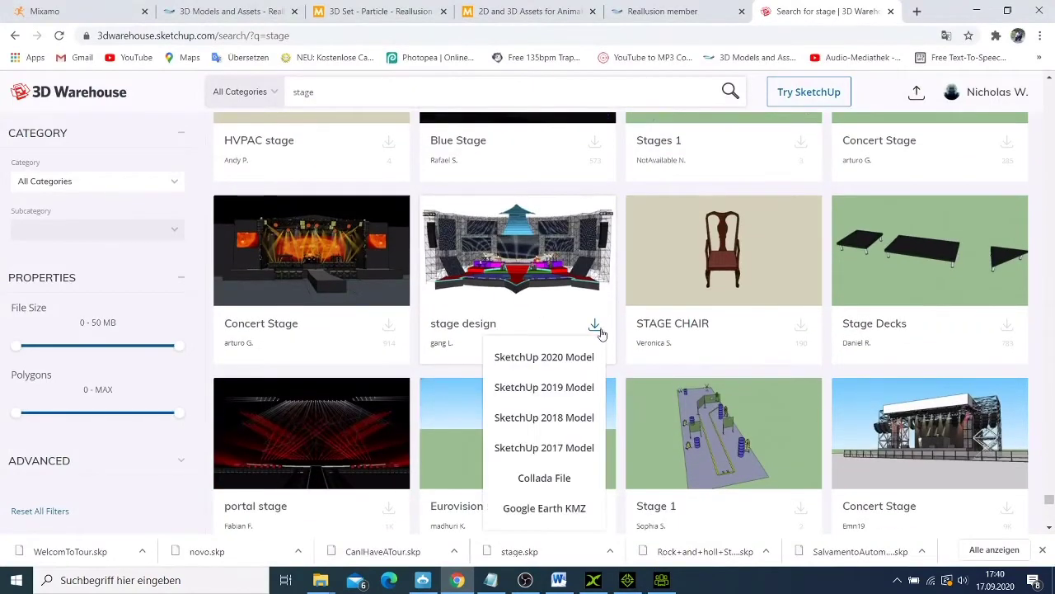
left_click(391, 327)
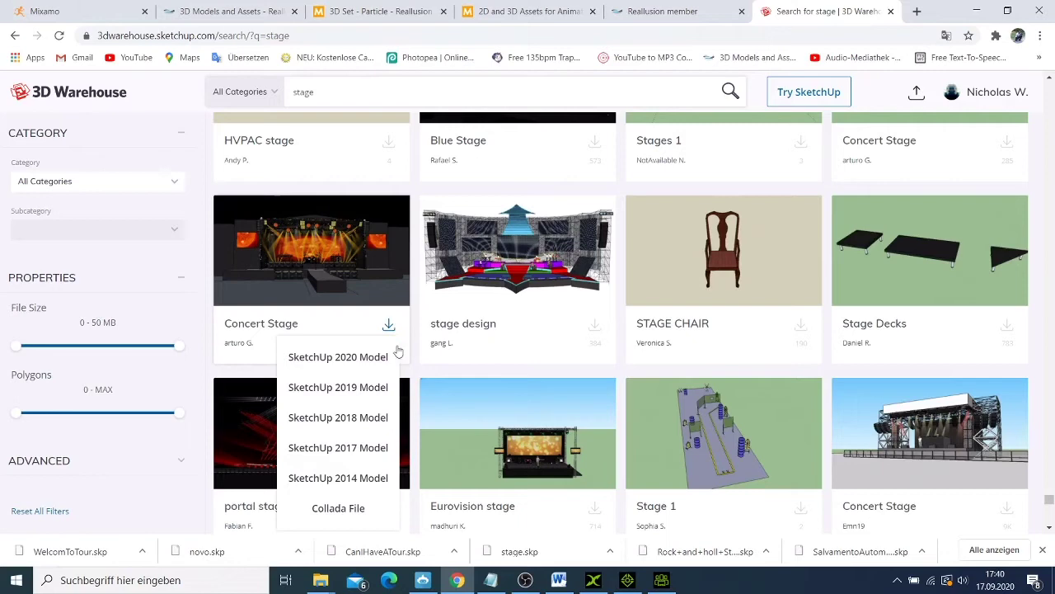
left_click(371, 467)
- Check the download versions for portal stage and Stage+2, then minimize Chrome
scroll(371, 467, "down", 2)
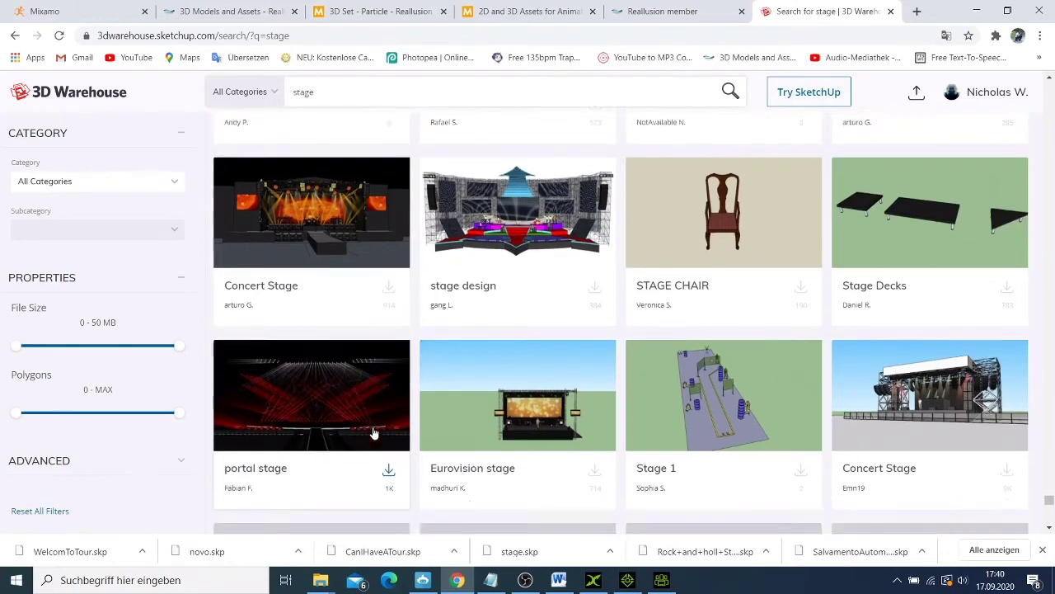
left_click(391, 373)
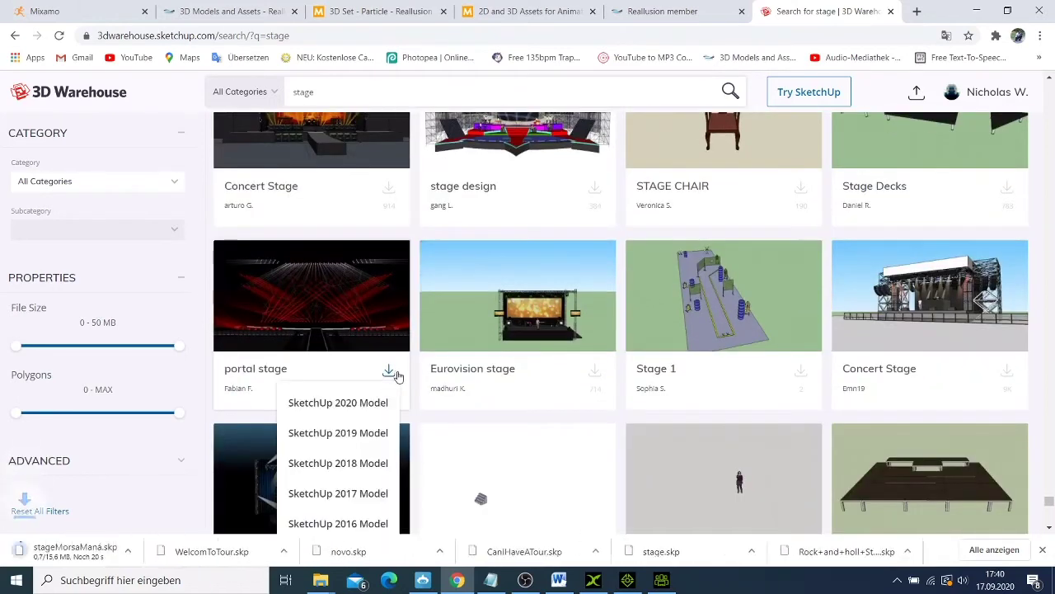
scroll(395, 376, "down", 2)
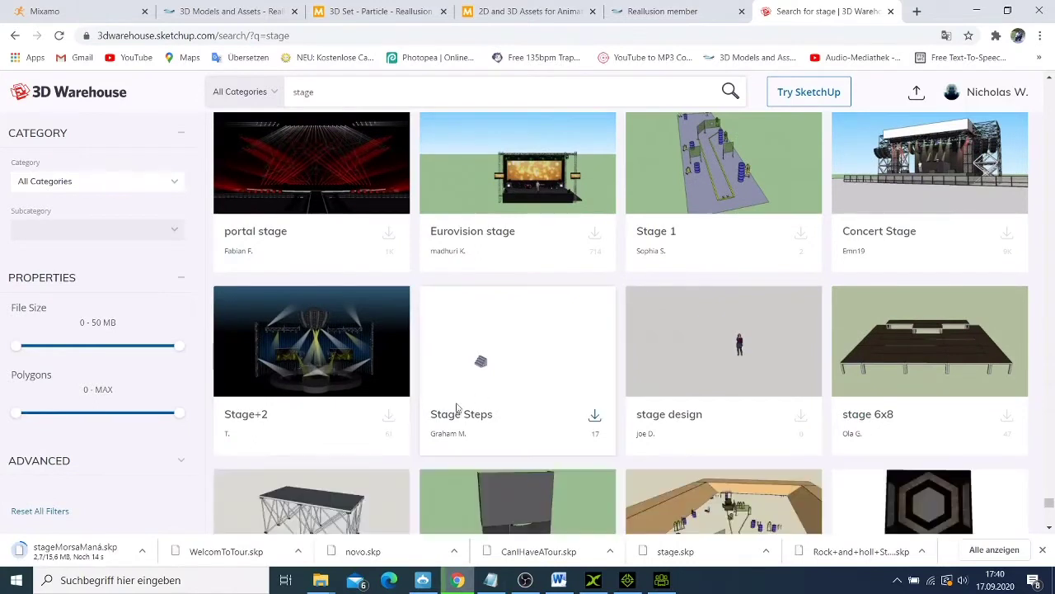
left_click(388, 415)
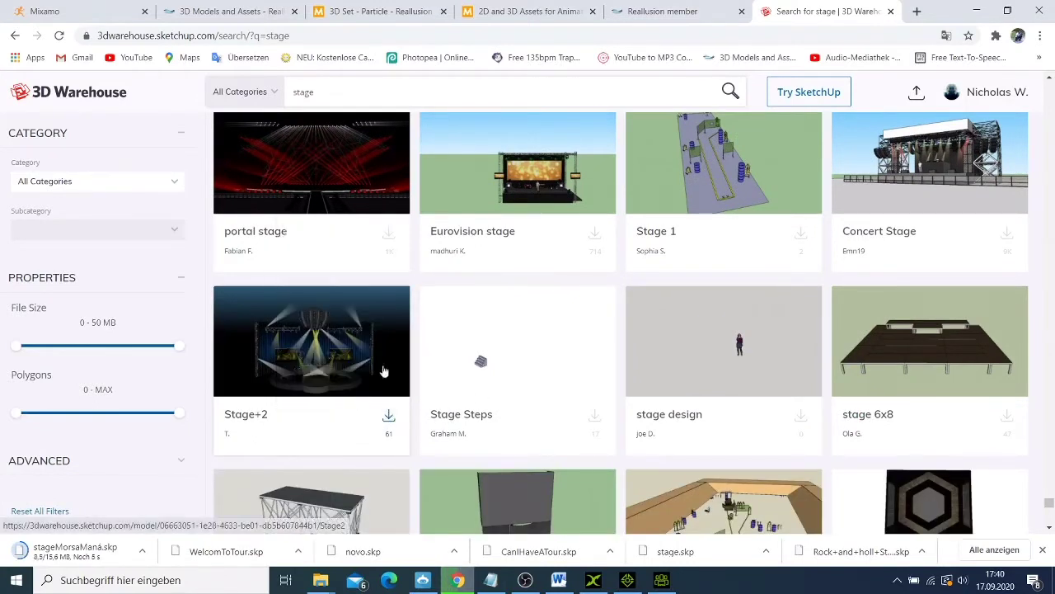
left_click(973, 10)
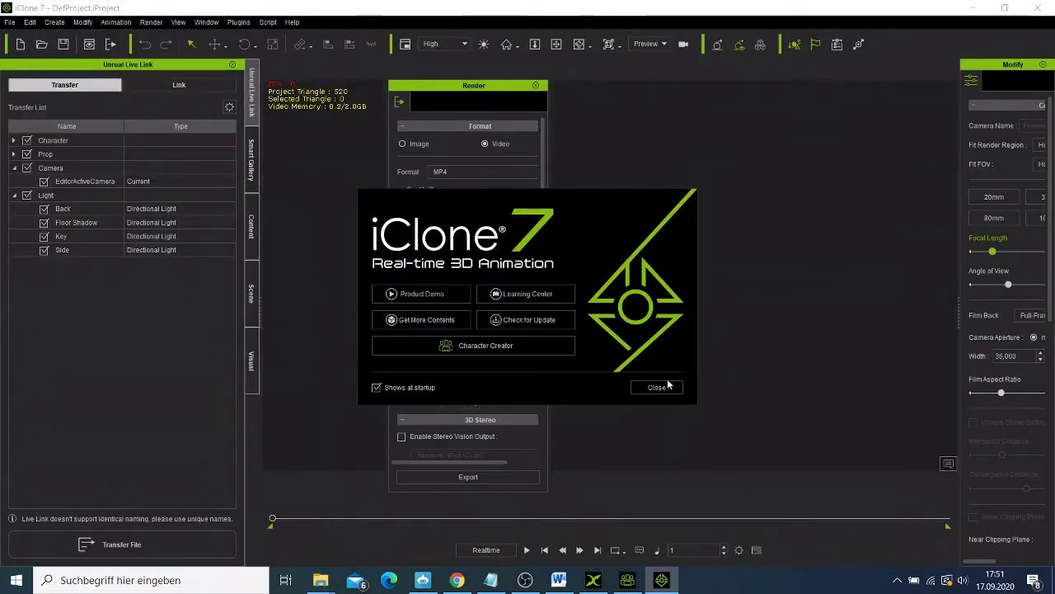
- Close iClone 7's welcome screen and Render panel, then bring up 3DXchange with the imported novo stage
left_click(666, 386)
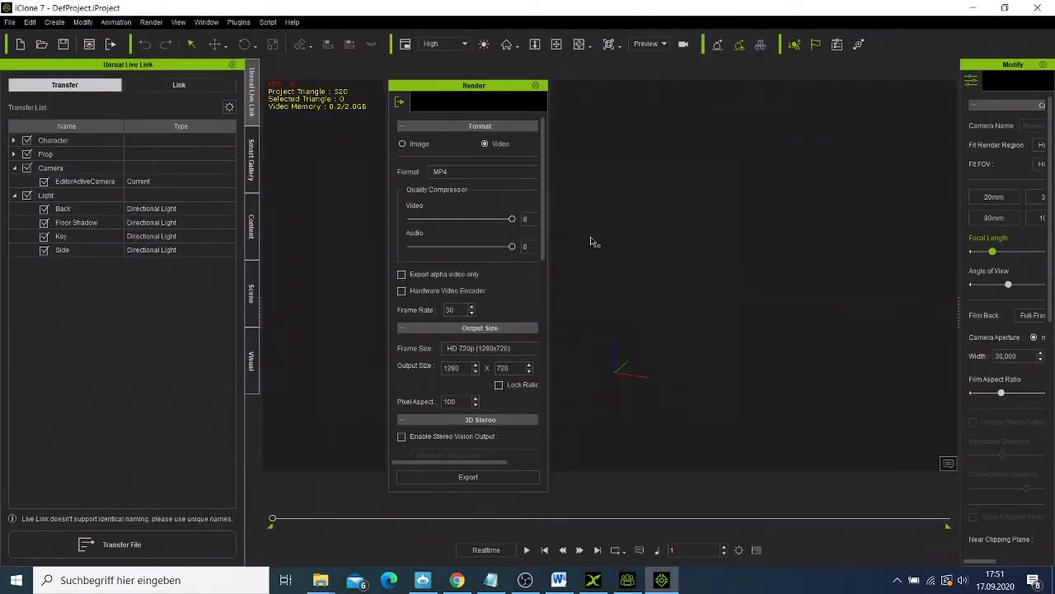
left_click(536, 87)
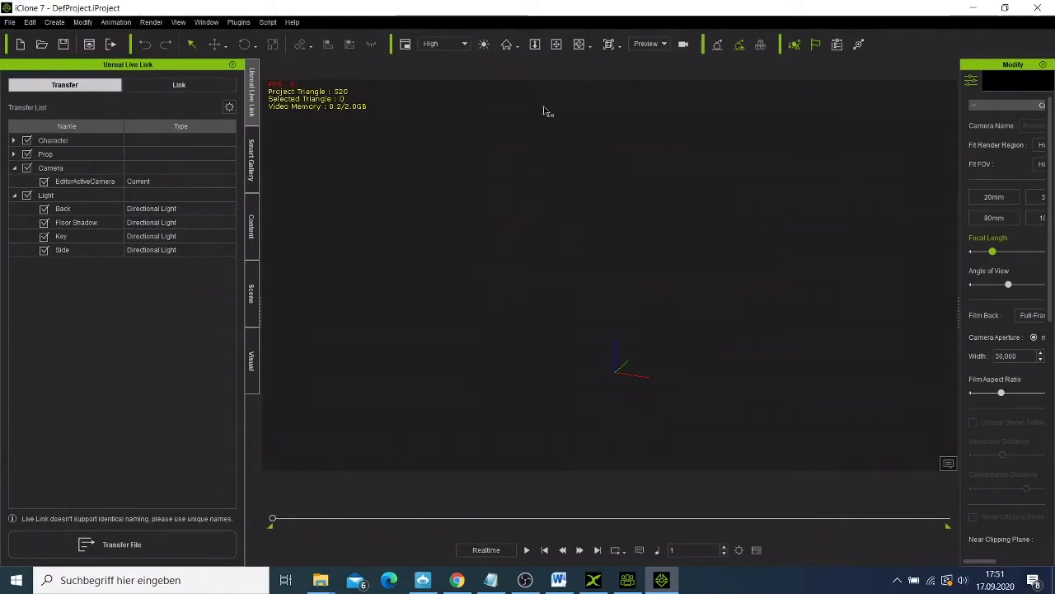
left_click(591, 582)
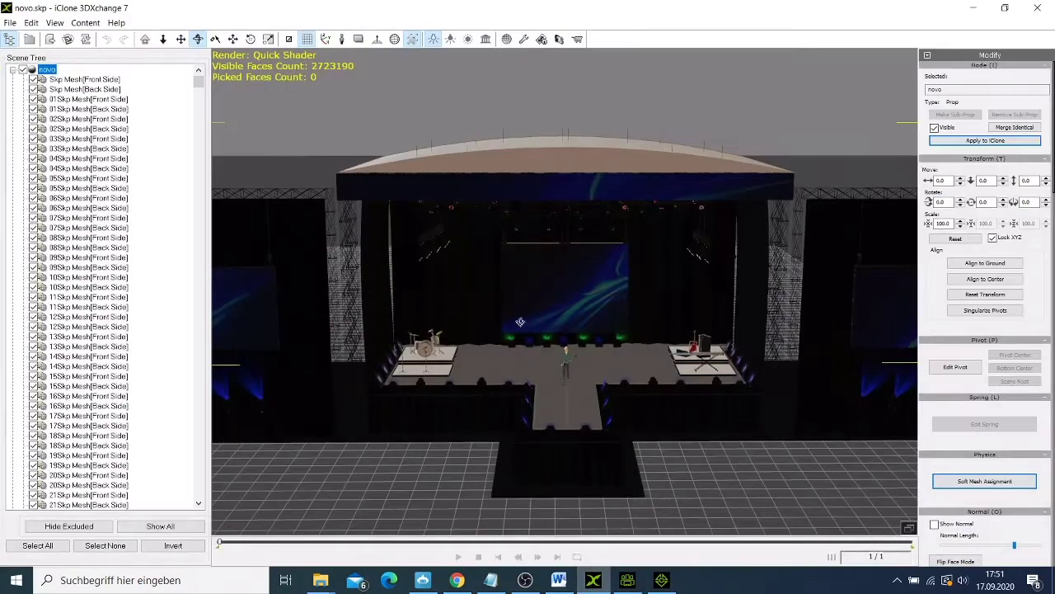
- Open icloneproject.skp from Downloads in 3DXchange
left_click(10, 24)
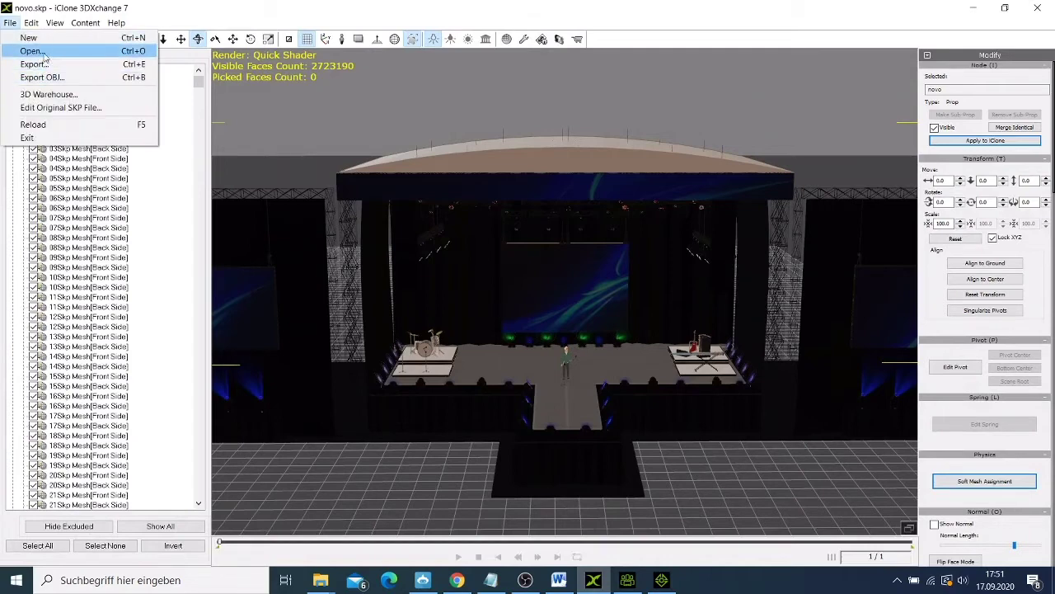
left_click(47, 53)
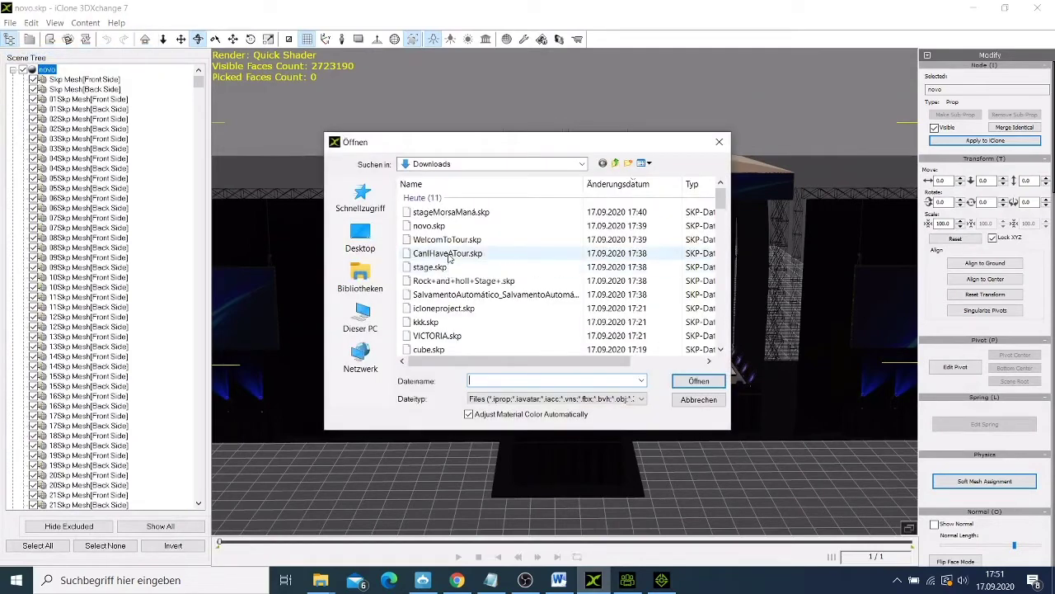
left_click(449, 308)
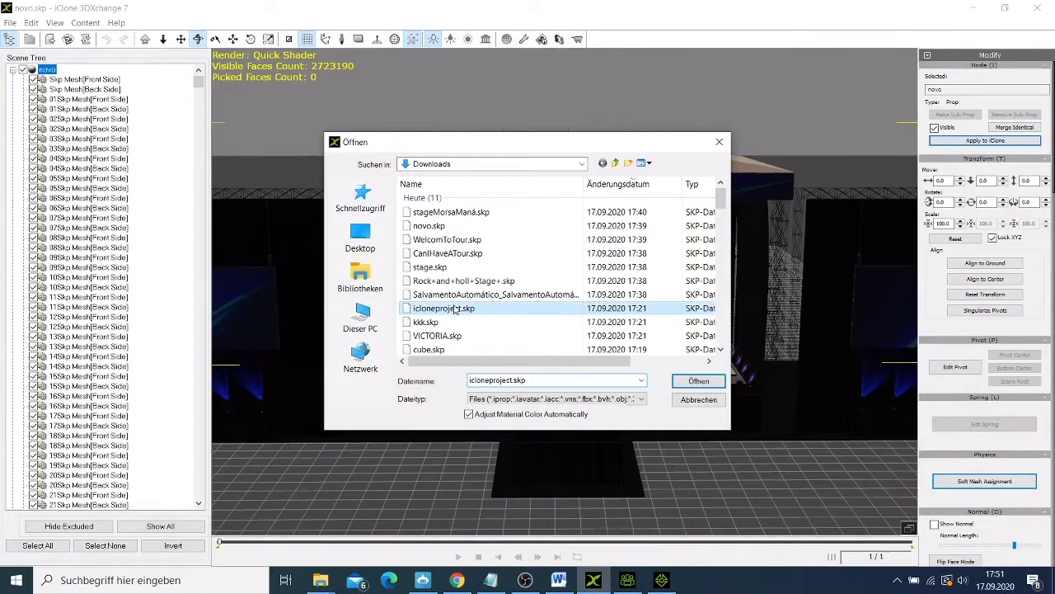
left_click(699, 380)
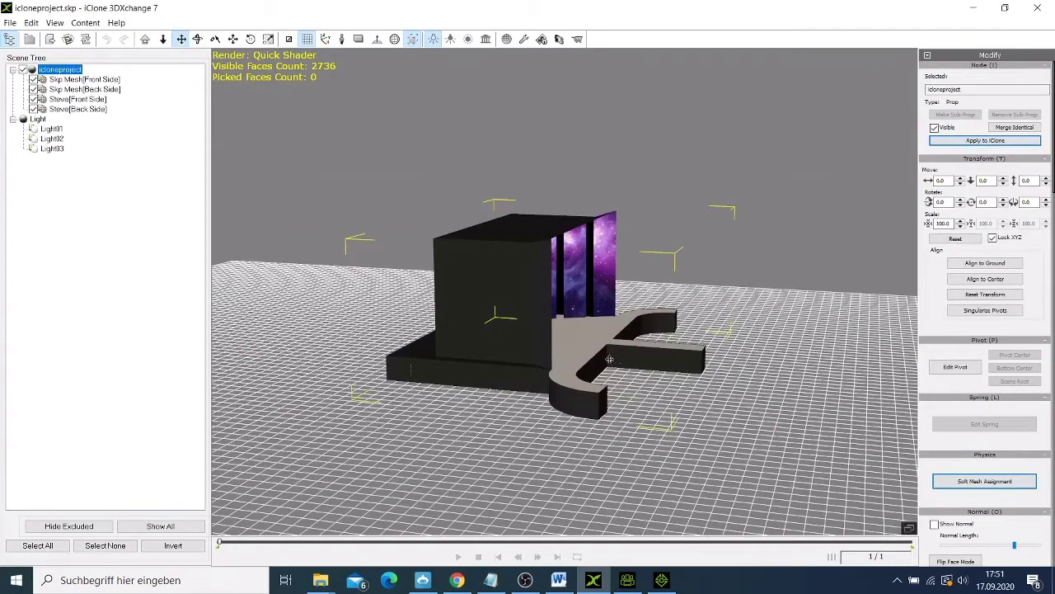
- Orbit around the icloneproject stage to inspect it from both sides
right_click_drag(635, 406, 335, 148)
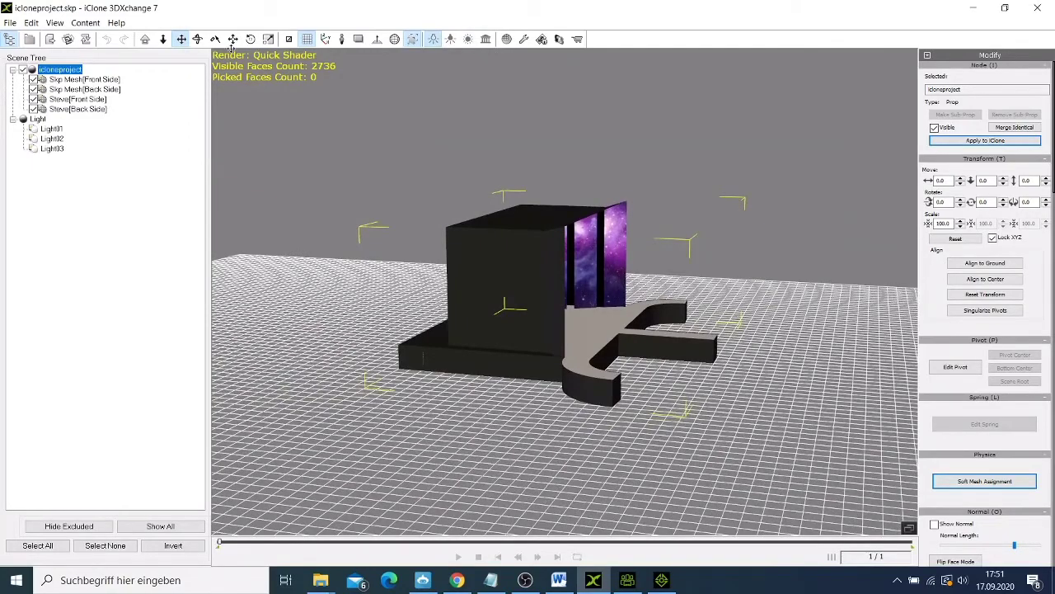
left_click(198, 39)
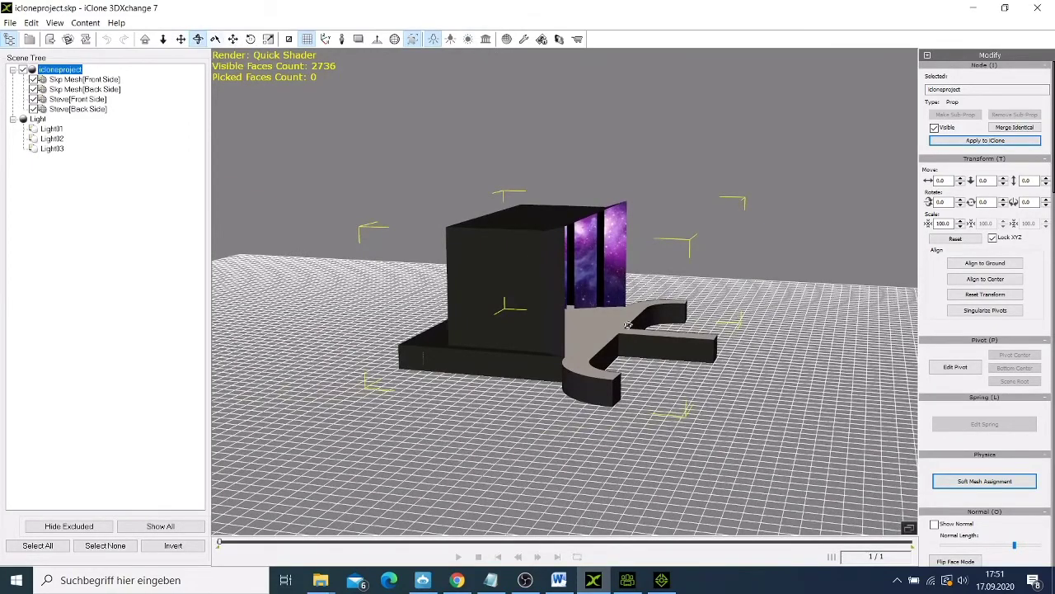
left_click_drag(627, 324, 106, 168)
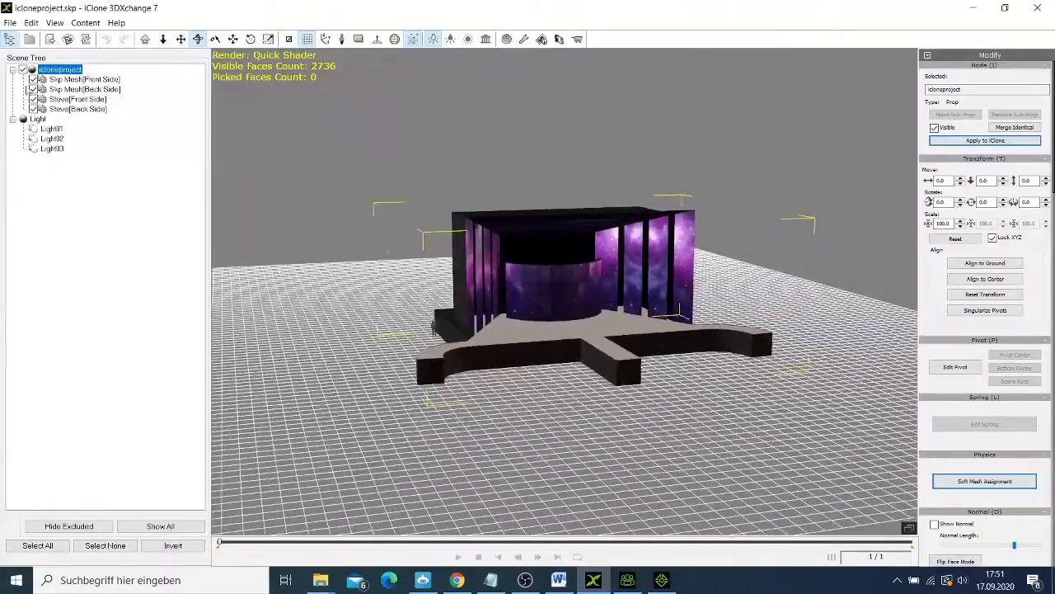
left_click(10, 23)
left_click(436, 14)
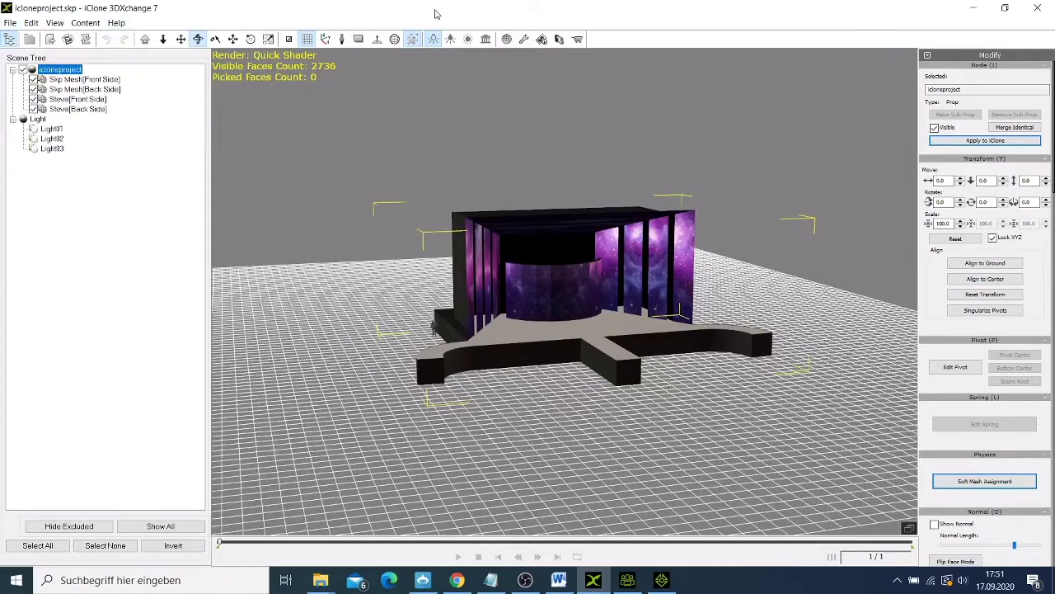
- Send the converted stage from 3DXchange to iClone 7 and pull the view back to see it
left_click(997, 141)
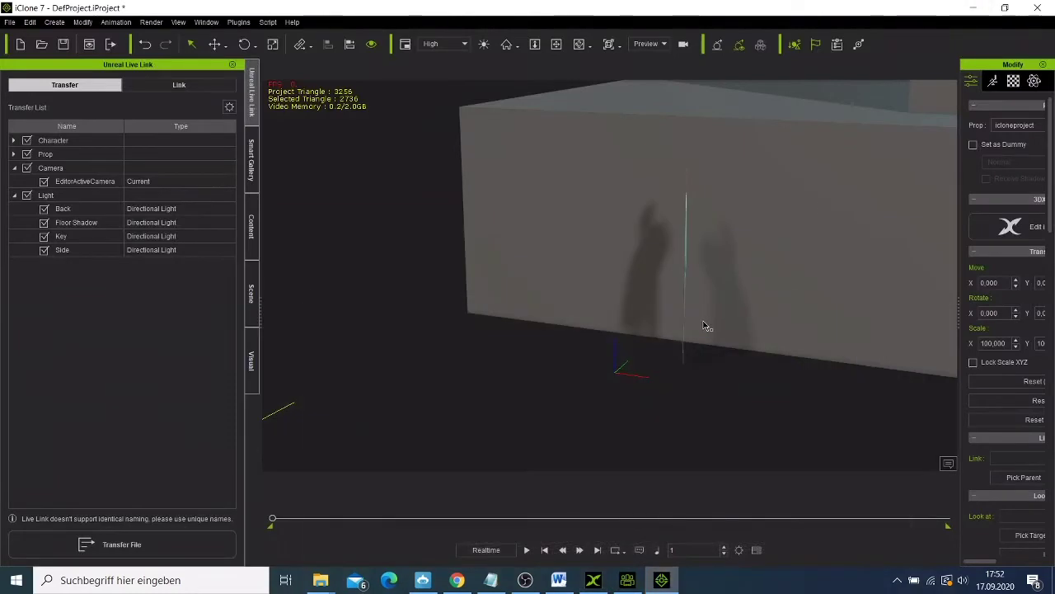
right_click_drag(692, 297, 762, 297)
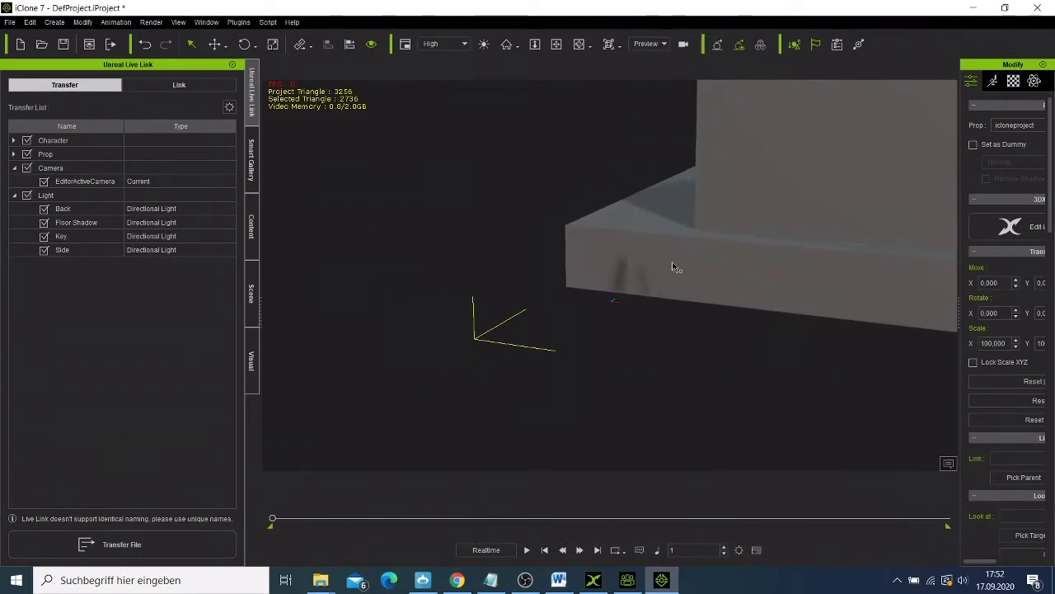
right_click_drag(676, 266, 771, 300)
- Orbit and pan the viewport until the curved purple backdrops face the camera front-on
left_click(579, 43)
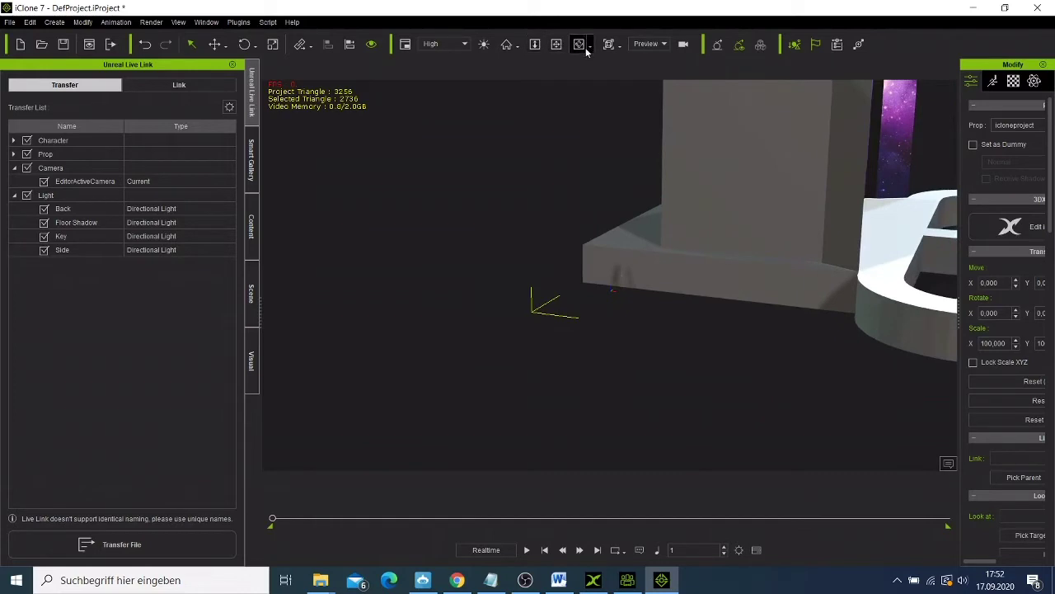
left_click_drag(622, 295, 658, 249)
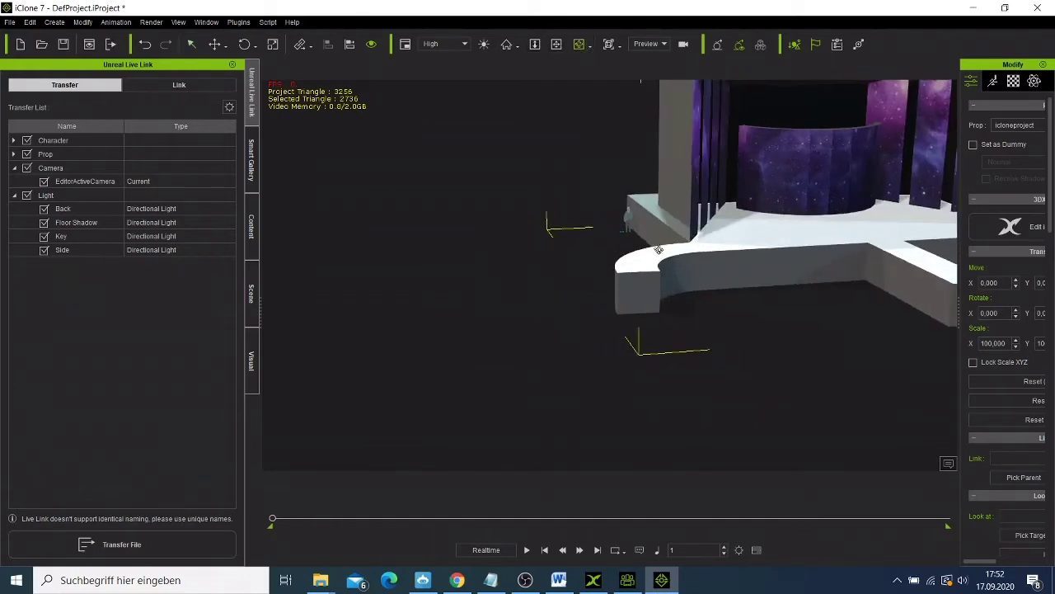
left_click(557, 44)
left_click_drag(722, 258, 614, 291)
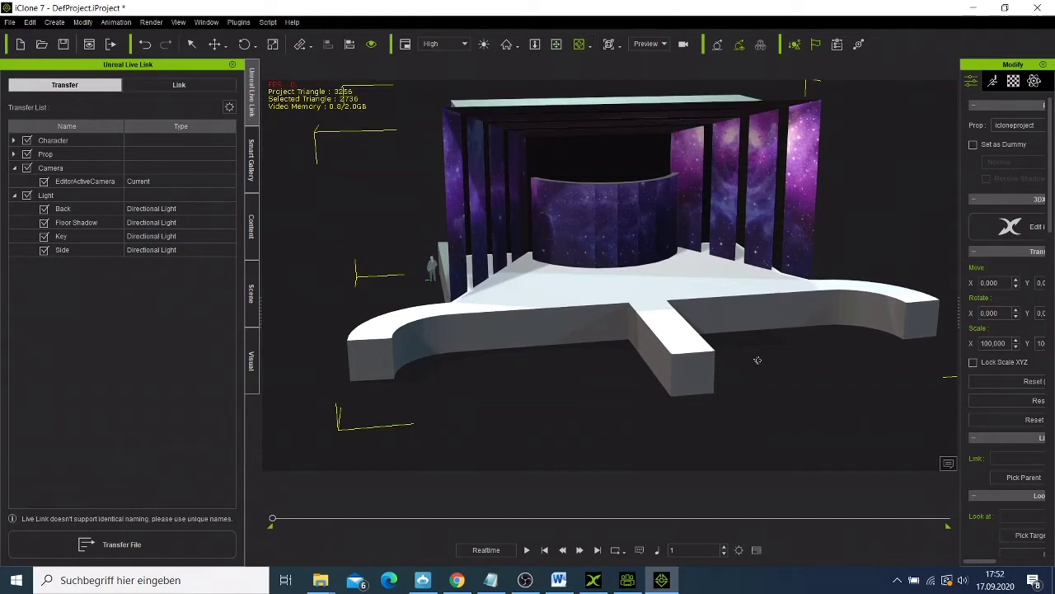
right_click_drag(741, 365, 696, 360)
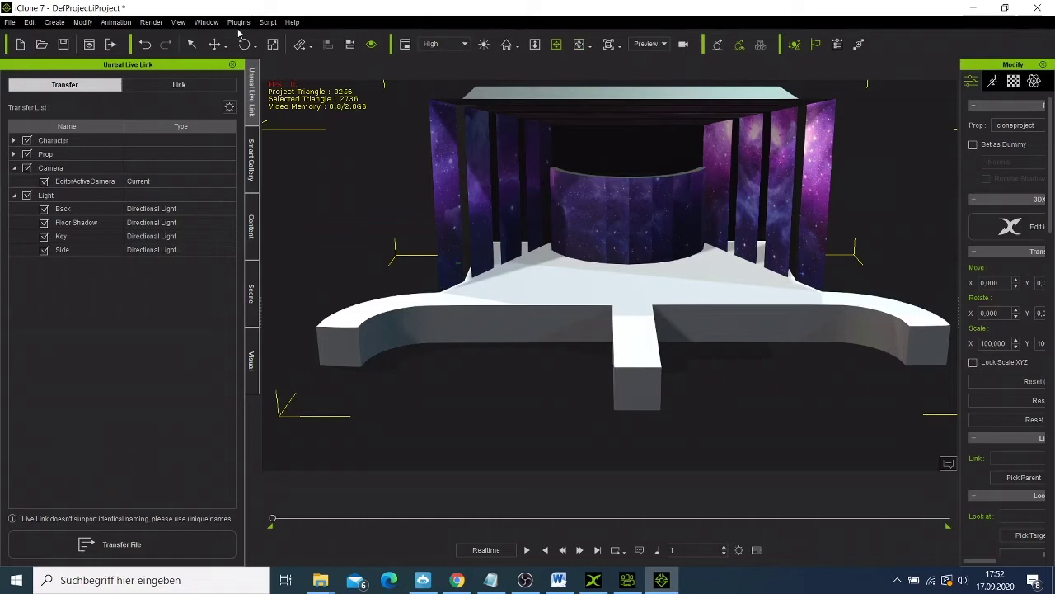
- Start importing a file into the project from the File menu
left_click(11, 22)
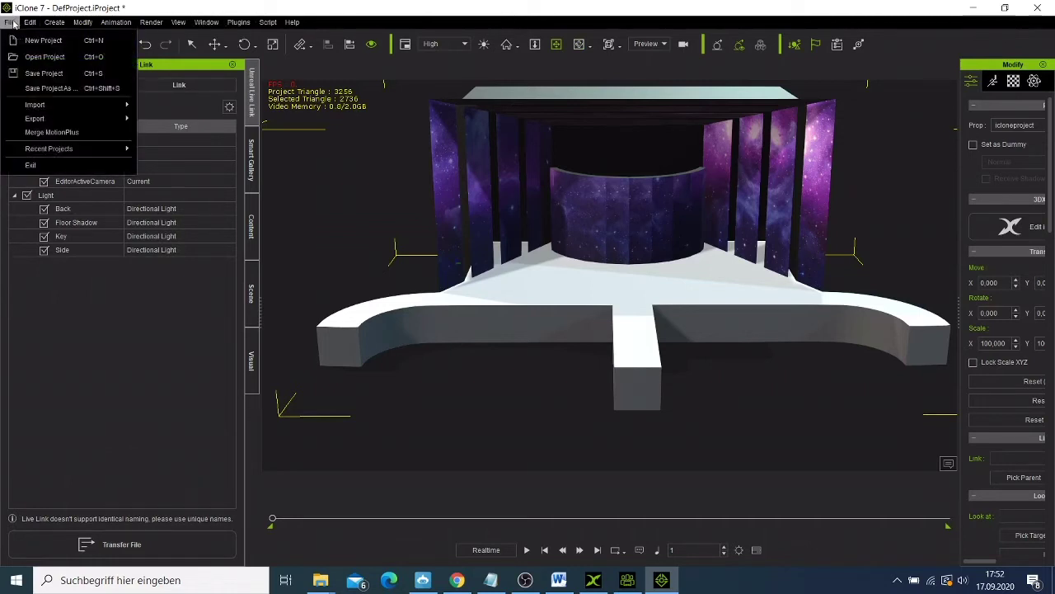
left_click(11, 22)
left_click(30, 23)
mouse_move(85, 106)
left_click(154, 105)
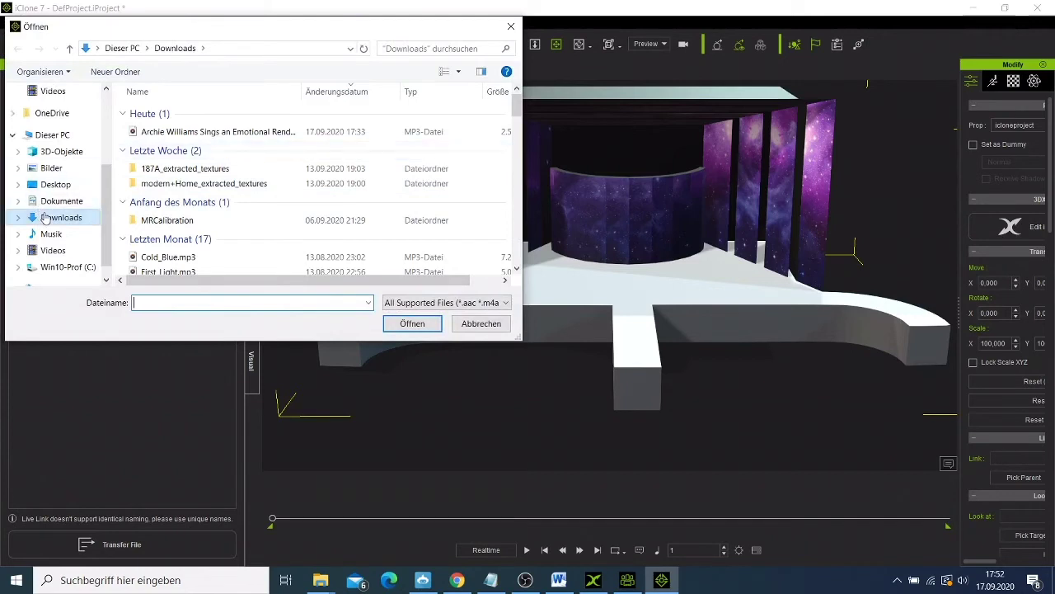
- Browse the Downloads folder with the filter kept on all supported iClone file types
scroll(250, 211, "down", 2)
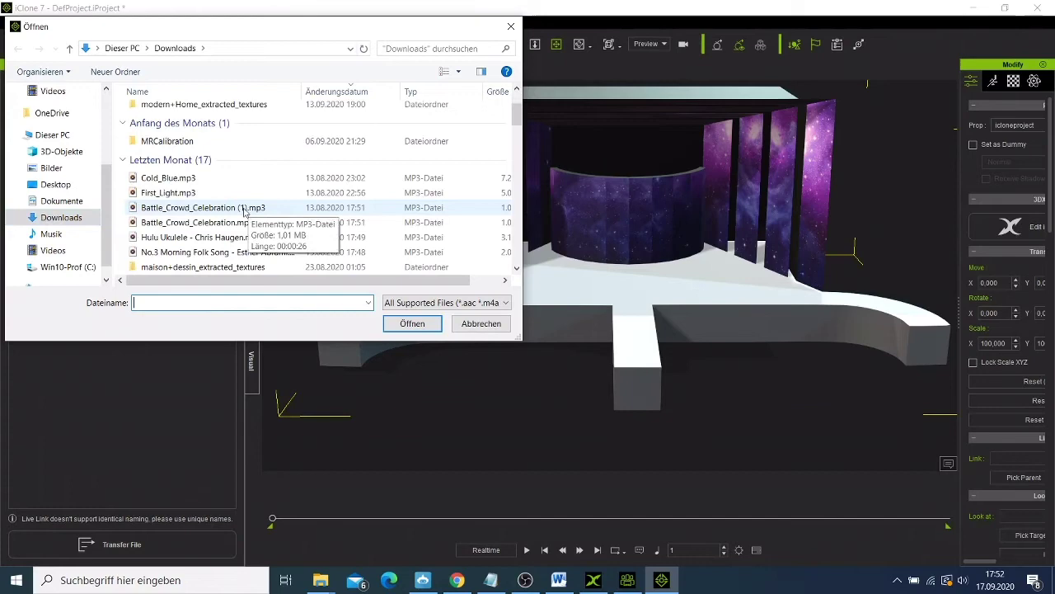
scroll(224, 196, "down", 4)
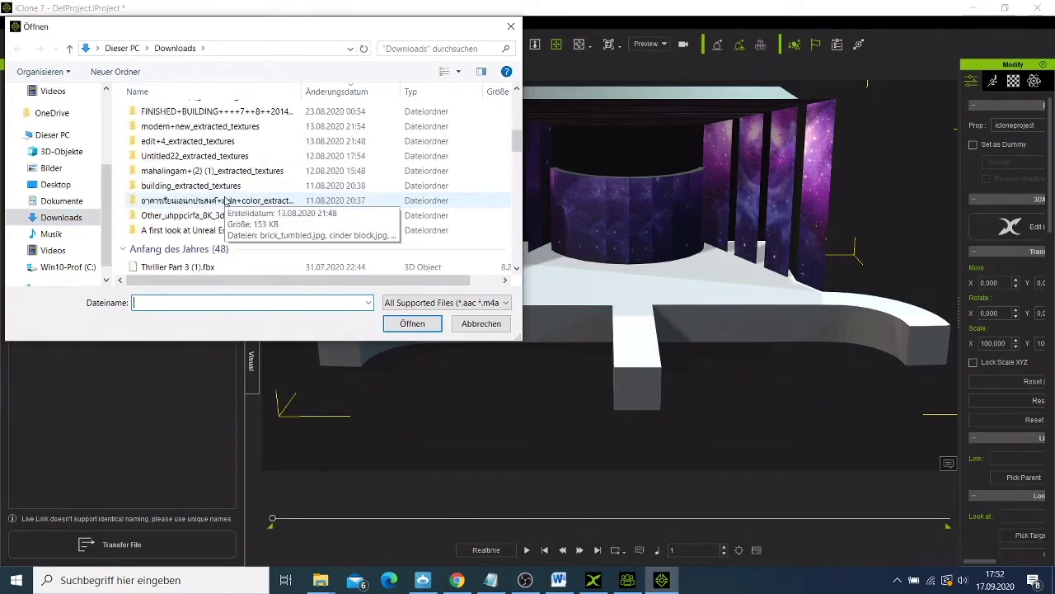
scroll(232, 202, "up", 6)
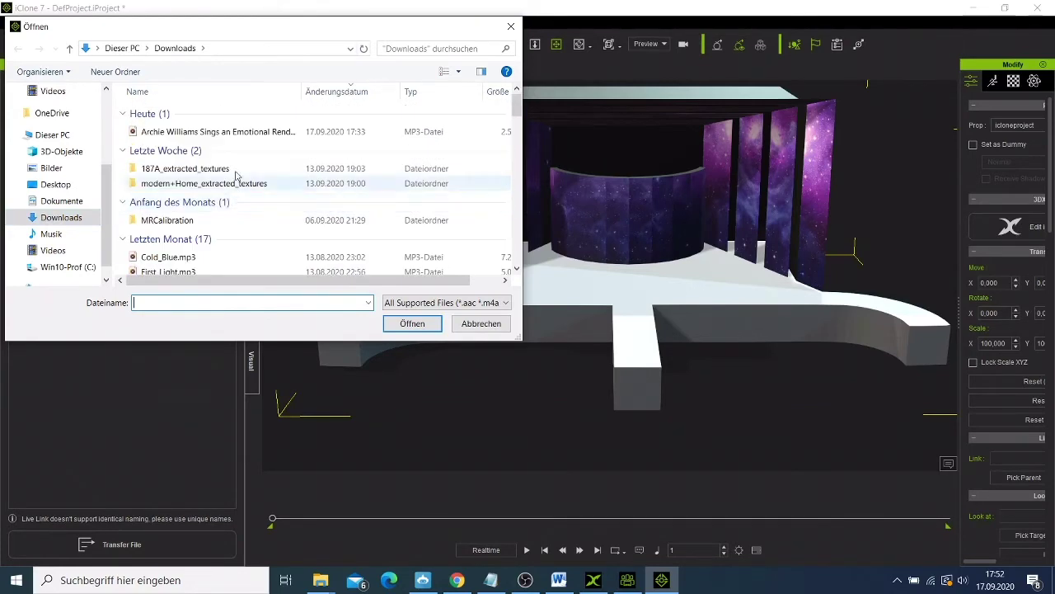
scroll(234, 174, "down", 4)
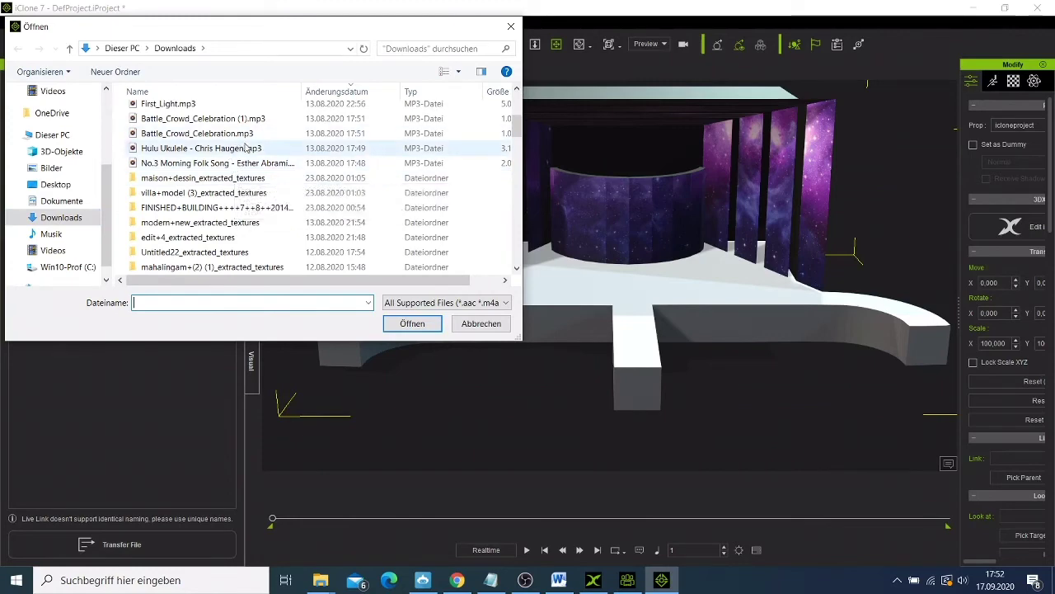
scroll(244, 156, "up", 4)
left_click(429, 303)
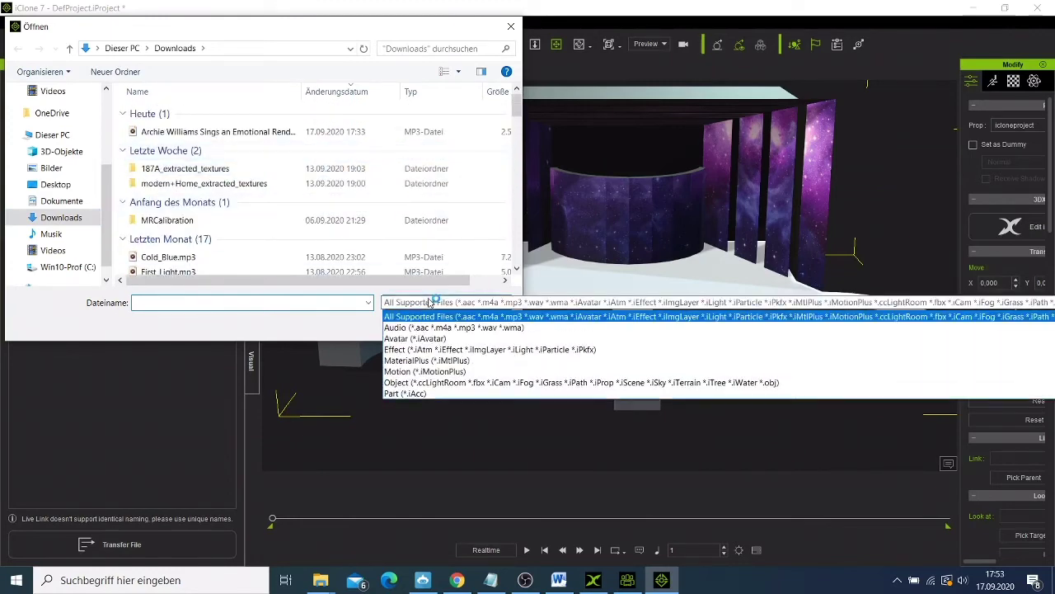
left_click(431, 301)
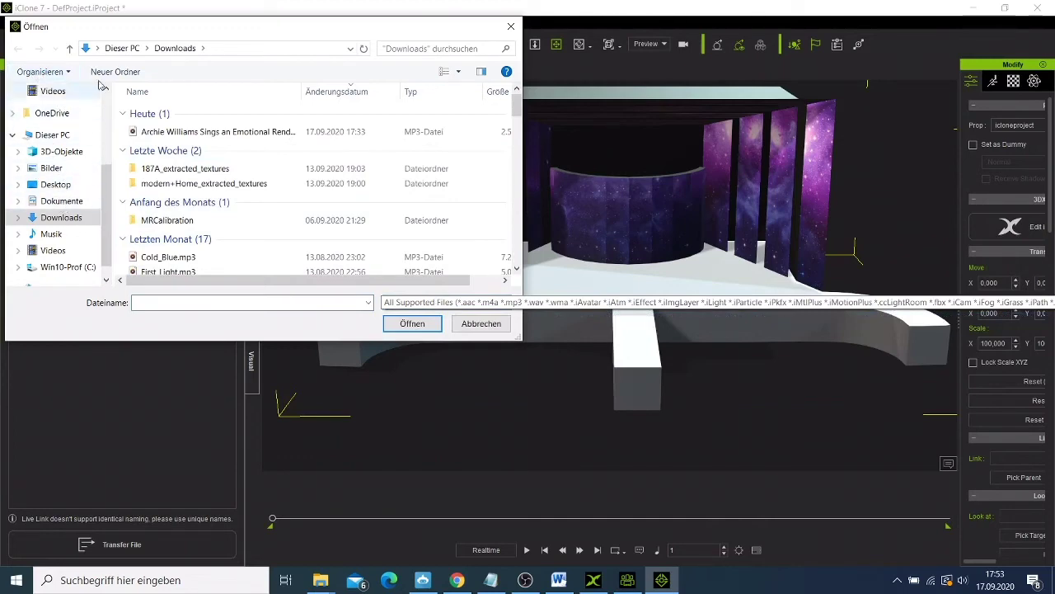
- Close the file-open window without importing and deselect the stage prop
left_click(510, 28)
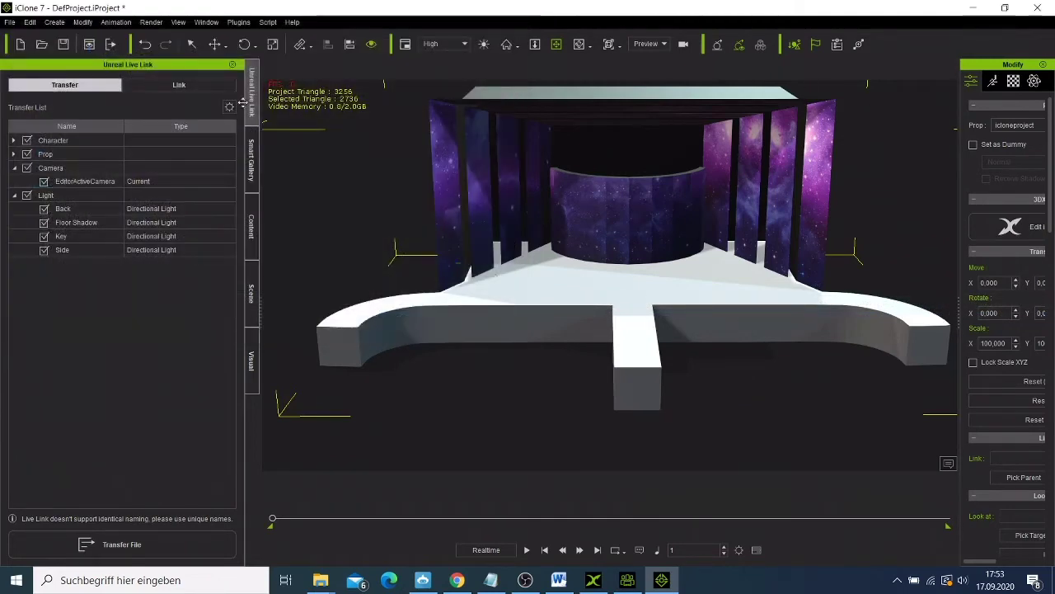
left_click(9, 23)
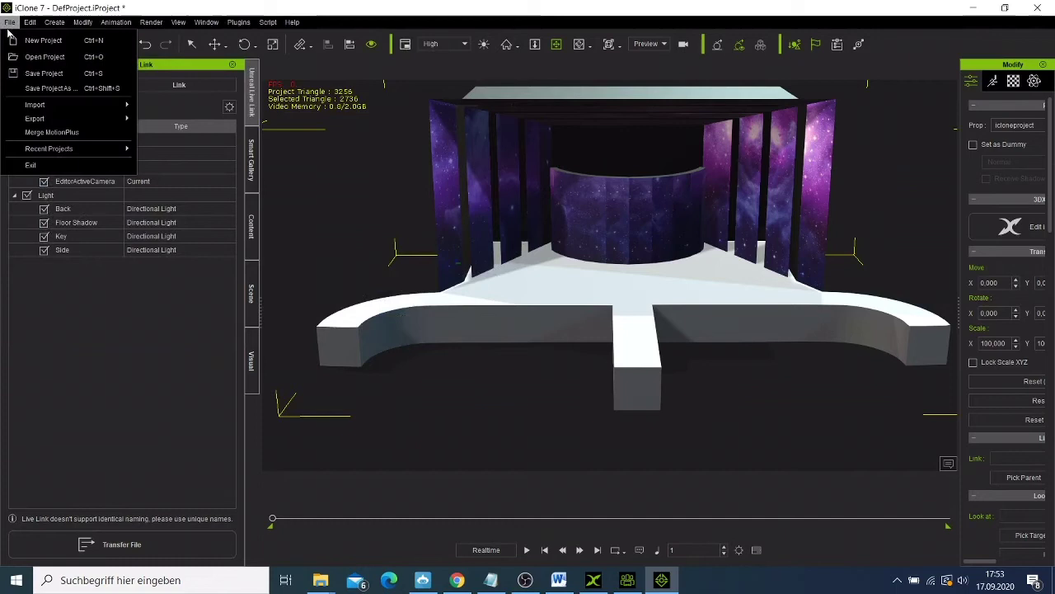
mouse_move(66, 105)
left_click(908, 164)
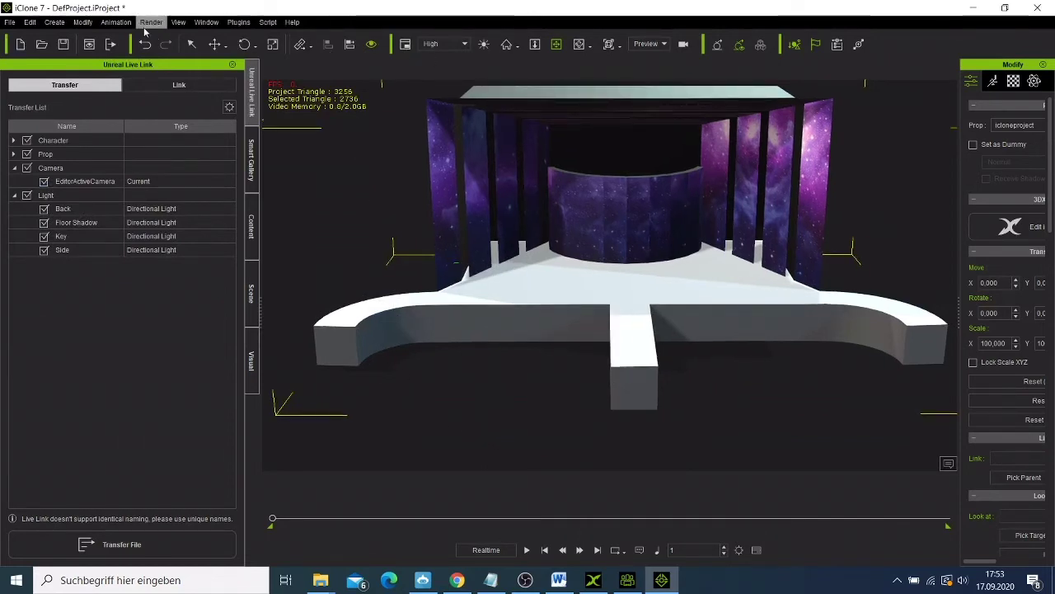
left_click(323, 248)
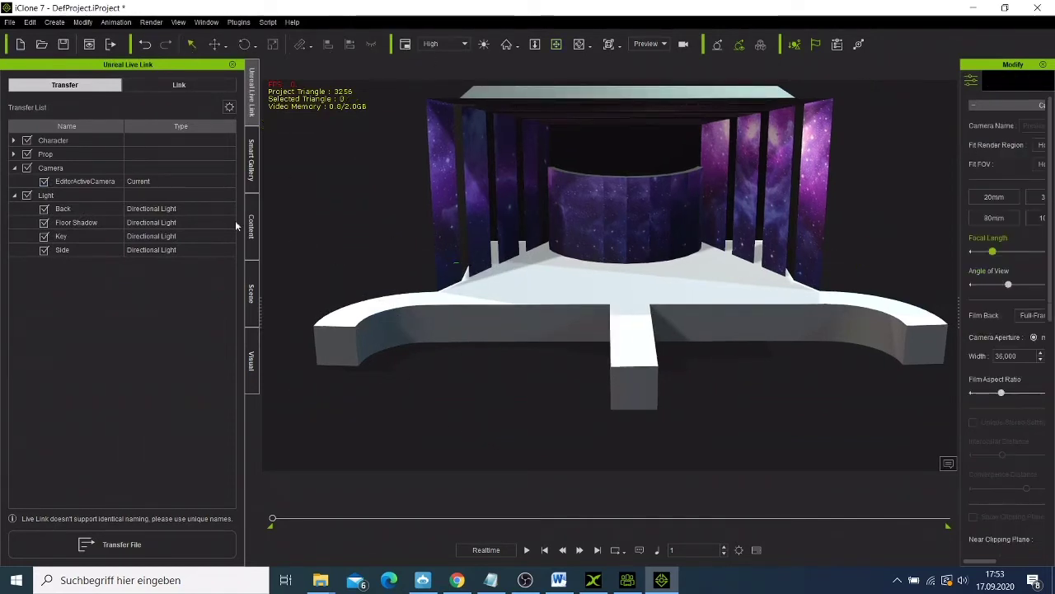
- Import images.png from Downloads into the scene
left_click(11, 23)
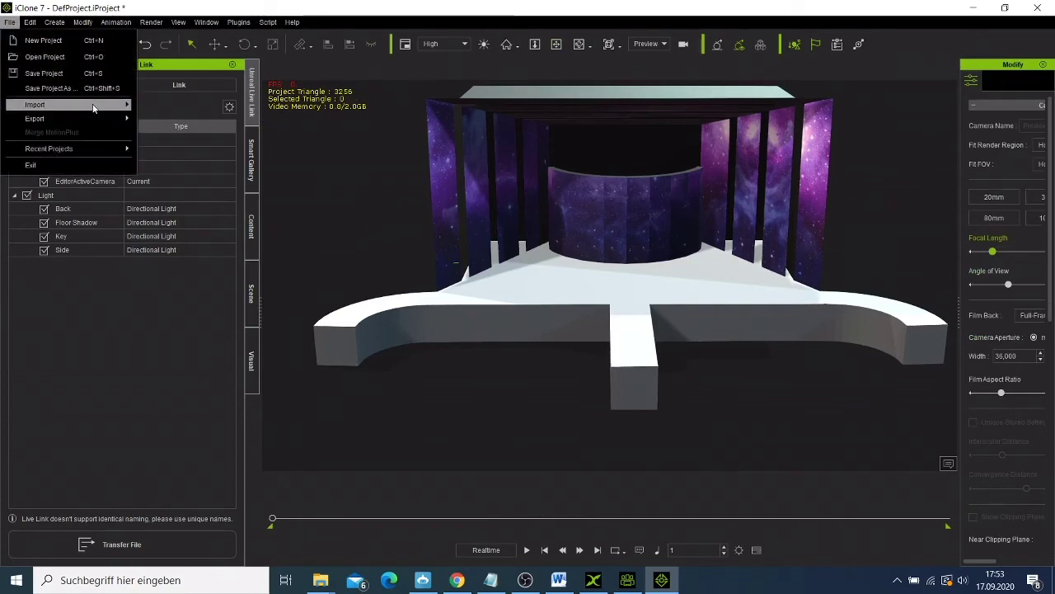
mouse_move(121, 108)
left_click(173, 108)
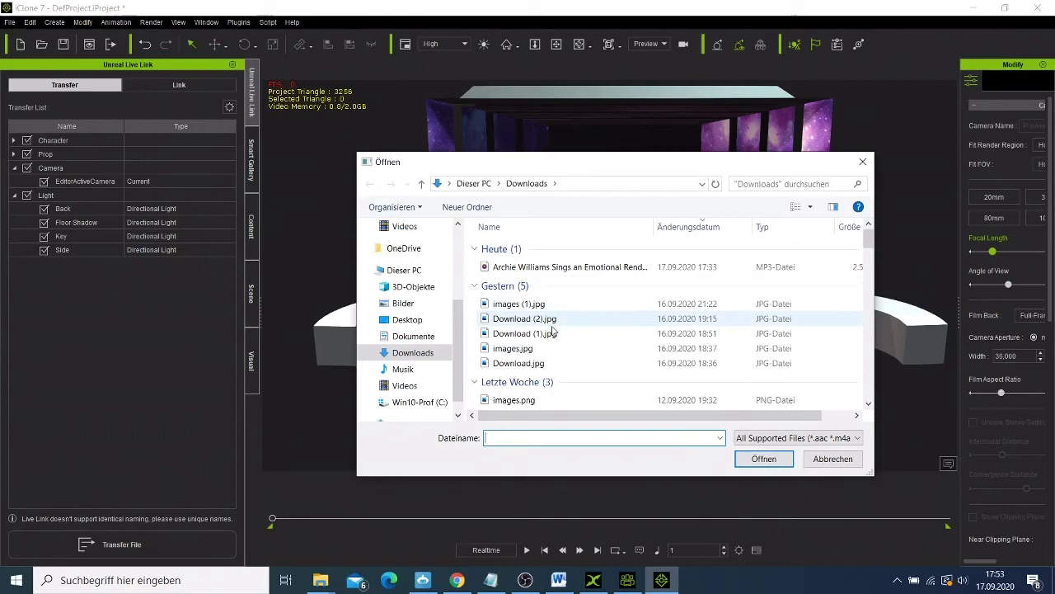
scroll(554, 335, "down", 1)
left_click(551, 352)
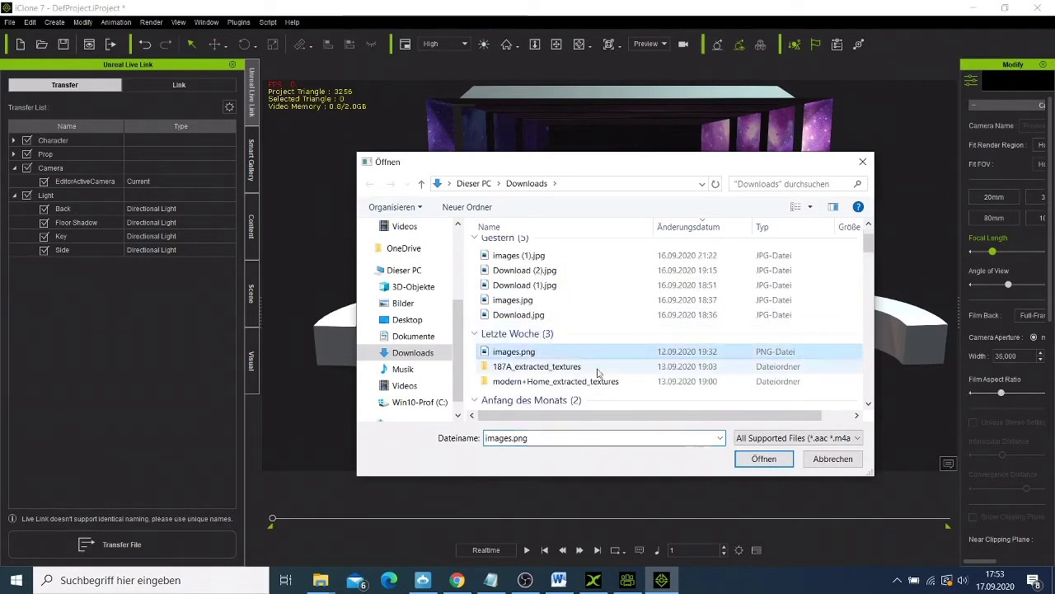
left_click(763, 460)
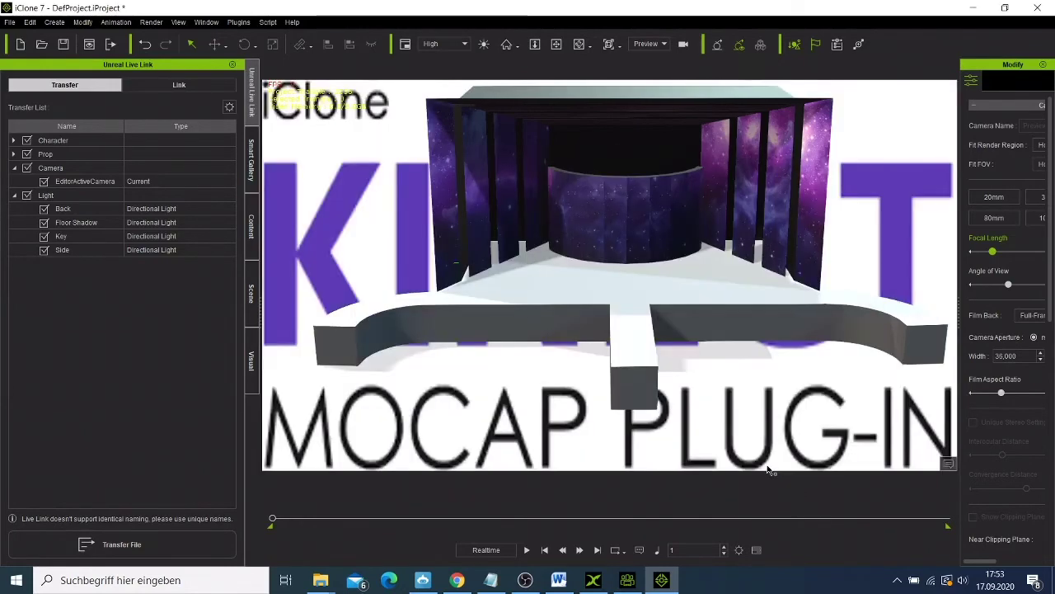
- Undo the import so the images.png background is removed
left_click(10, 22)
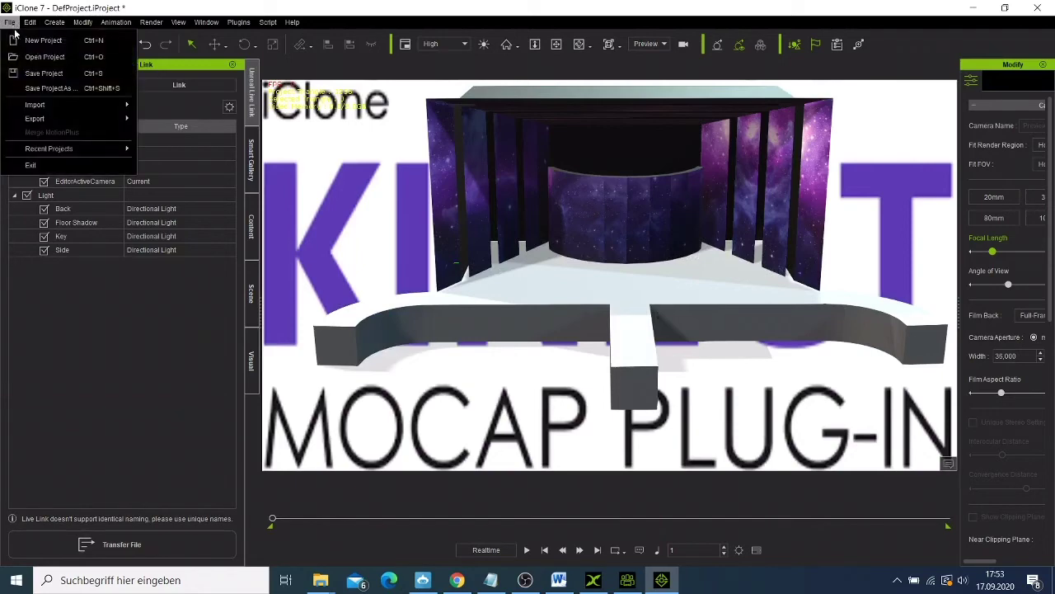
mouse_move(84, 110)
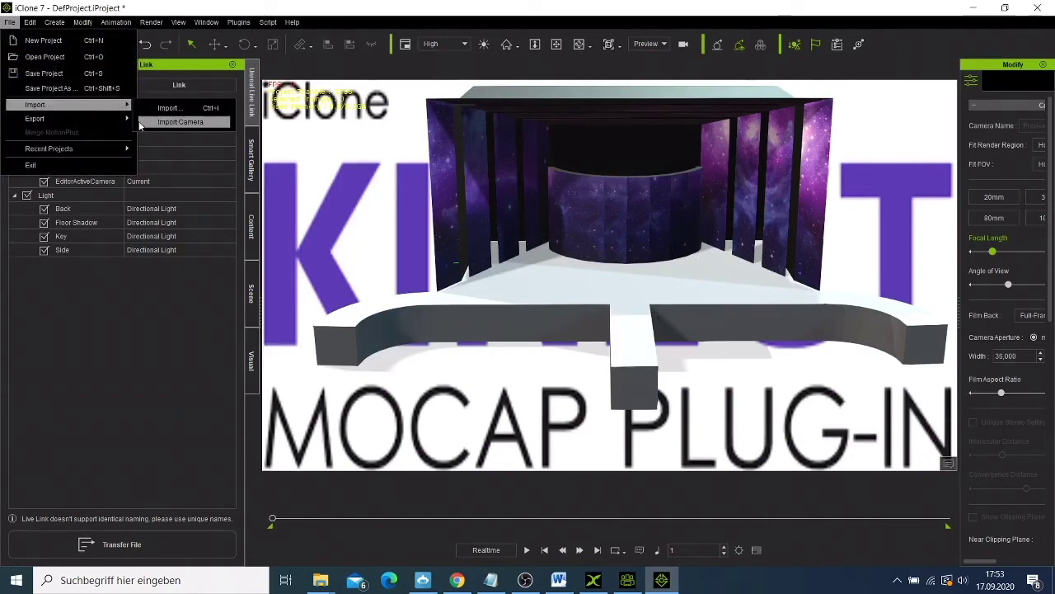
key("Escape")
key("Escape")
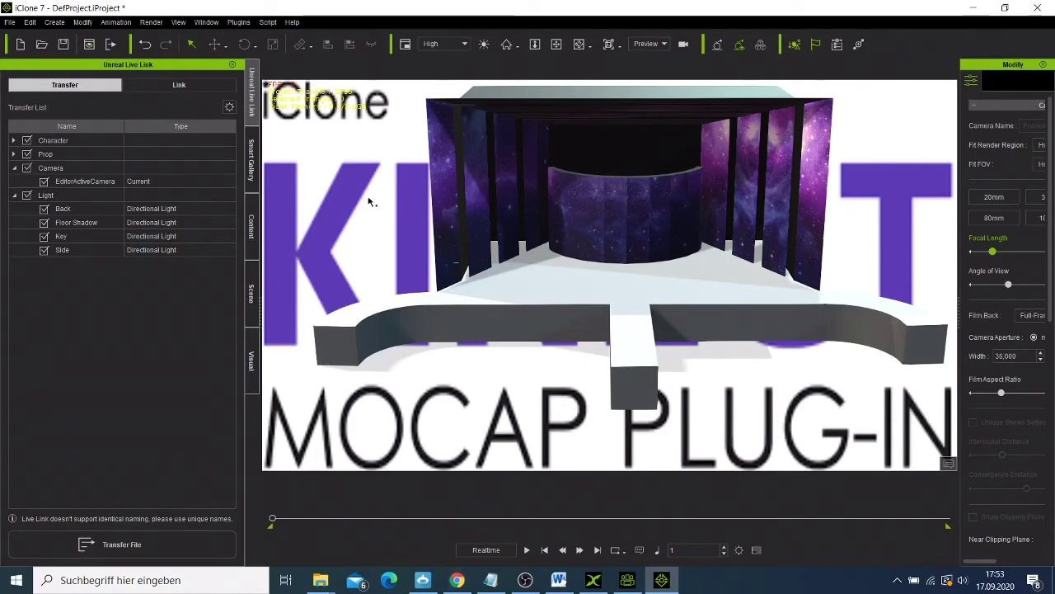
left_click(34, 23)
left_click(53, 40)
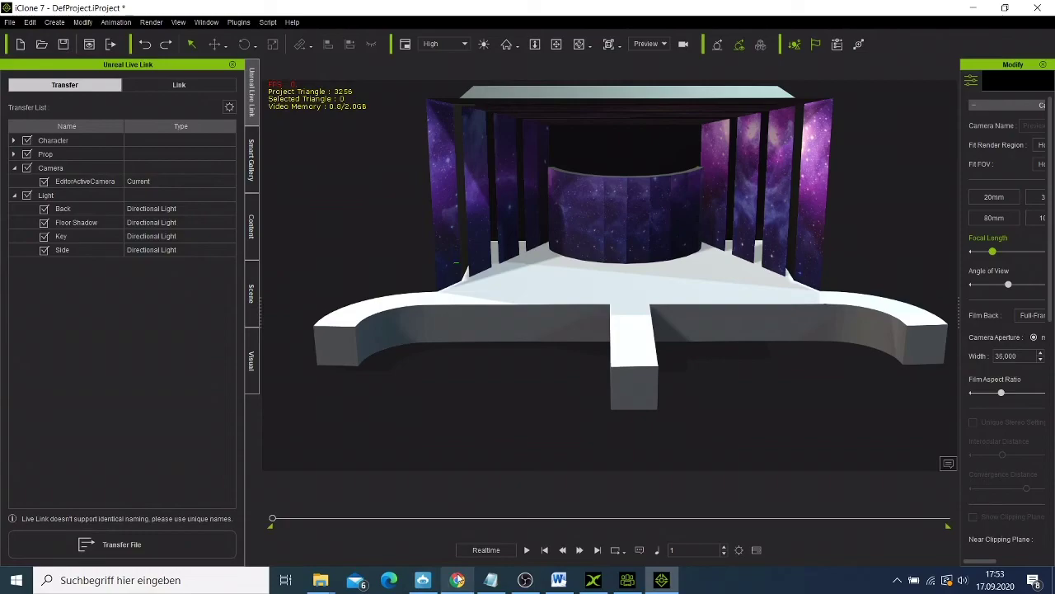
- Search Google for agt in Chrome and switch to the image results
left_click(457, 580)
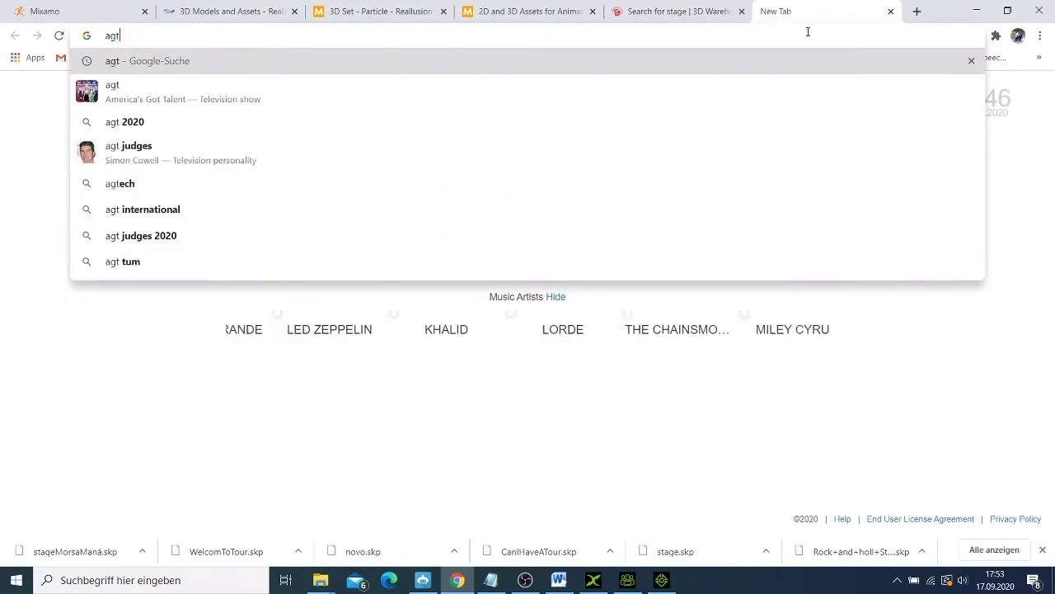
left_click(210, 69)
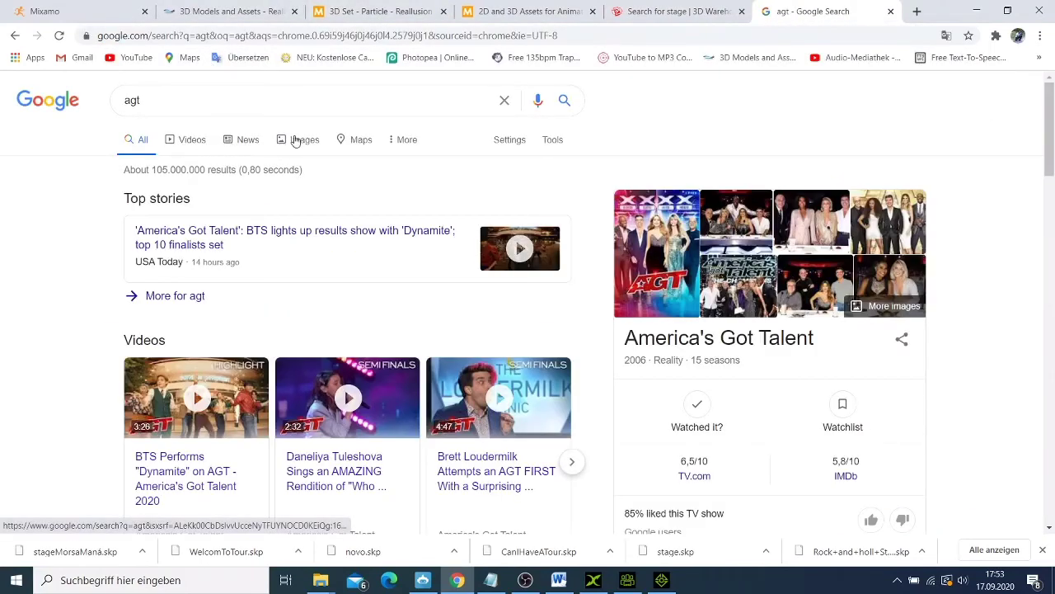
left_click(298, 140)
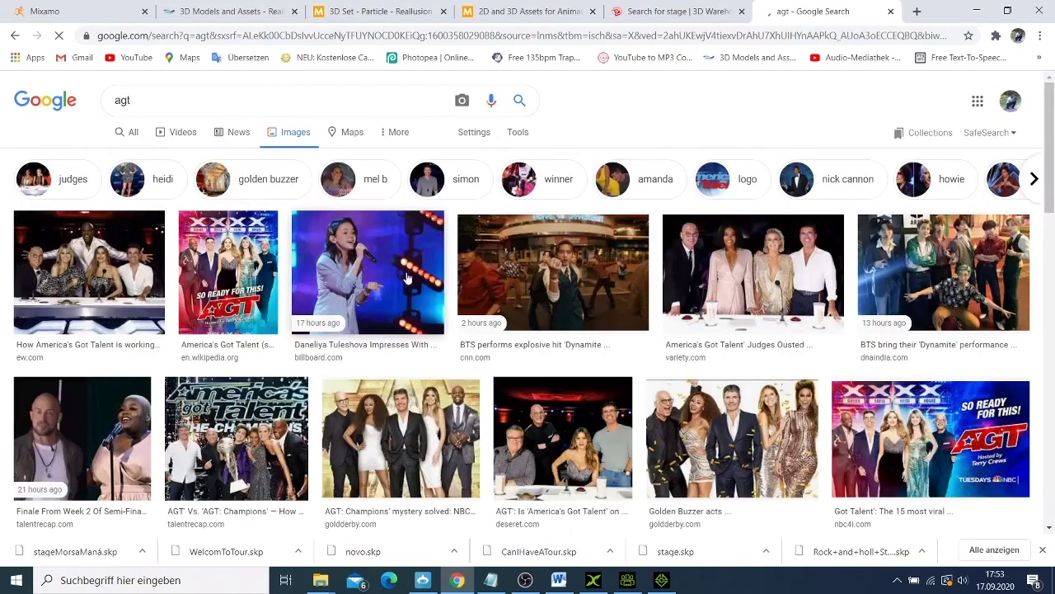
scroll(406, 278, "down", 9)
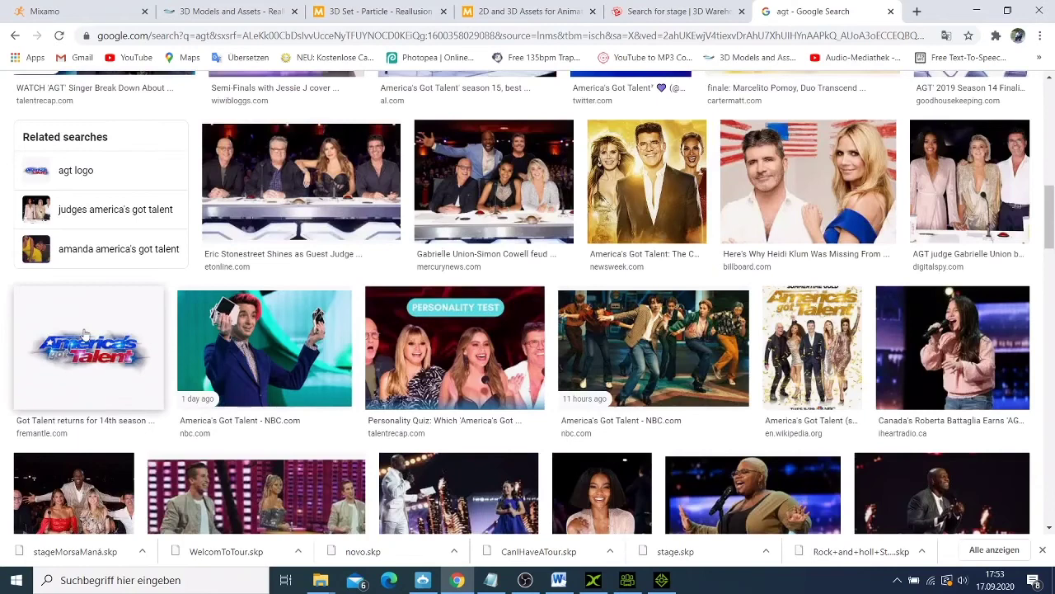
- Save the America's Got Talent logo to Downloads as images (2).jpg
left_click(85, 333)
right_click(85, 347)
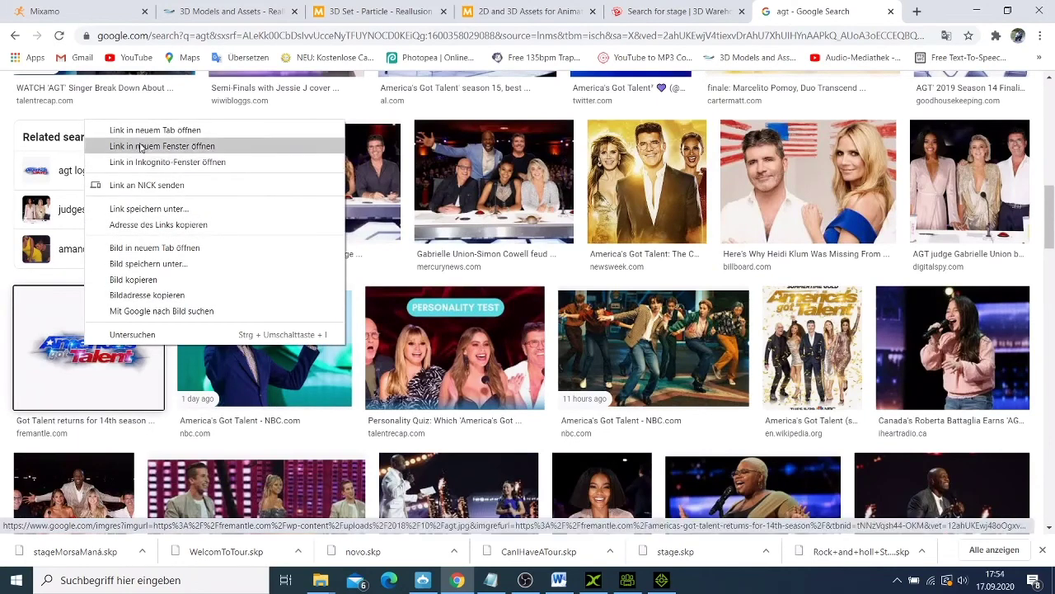
left_click(178, 273)
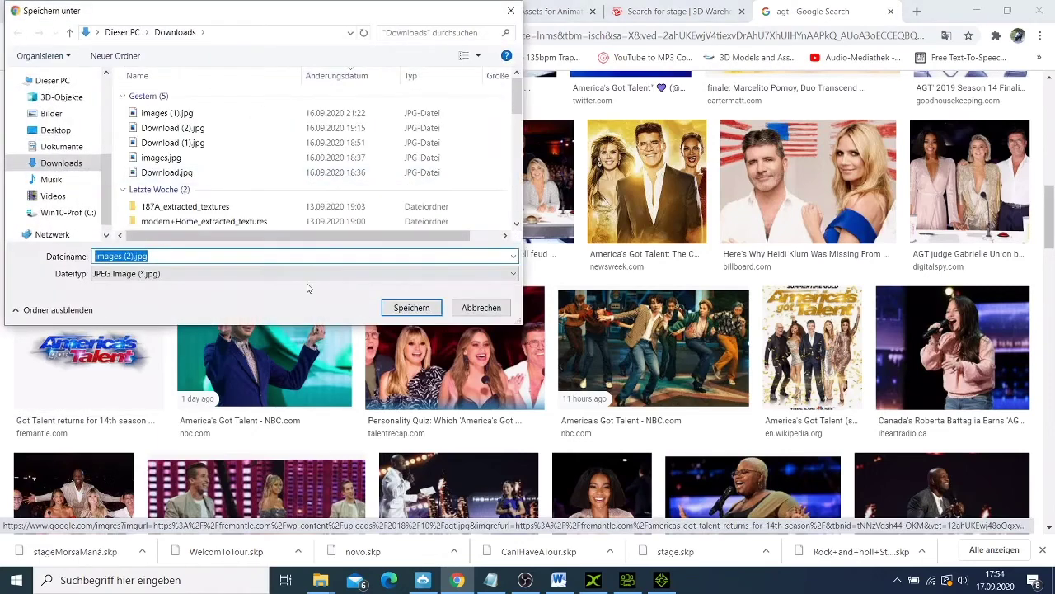
left_click(406, 312)
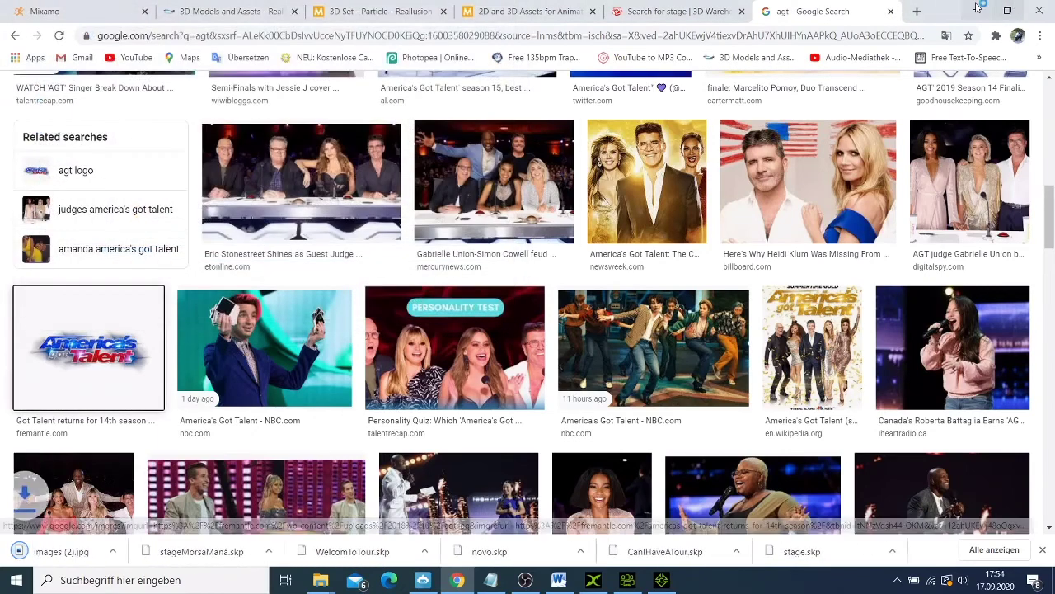
left_click(977, 10)
- Import images (2).jpg from Downloads as the background behind the stage
left_click(10, 23)
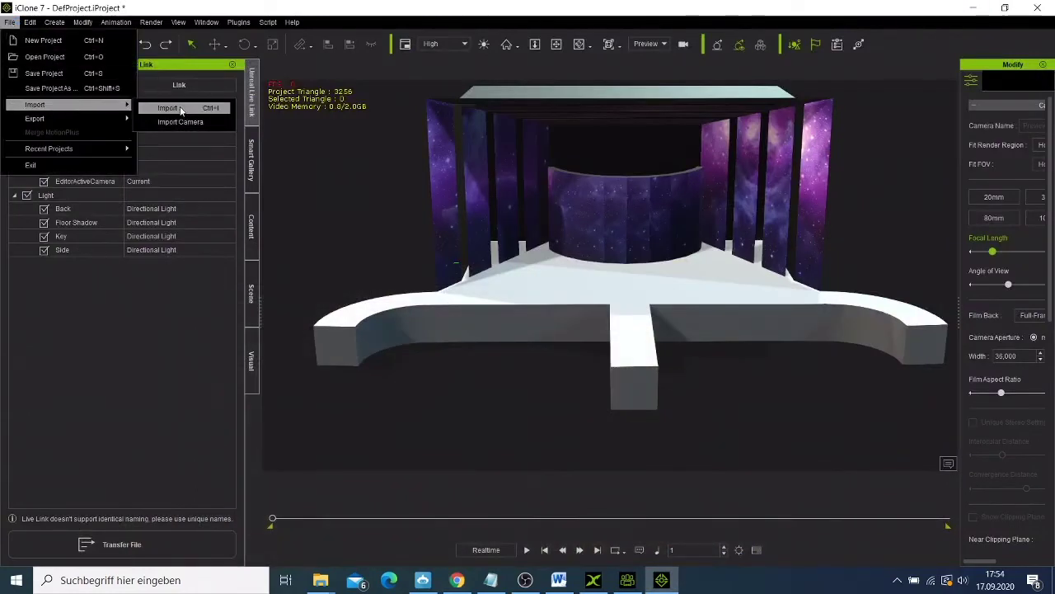
left_click(181, 111)
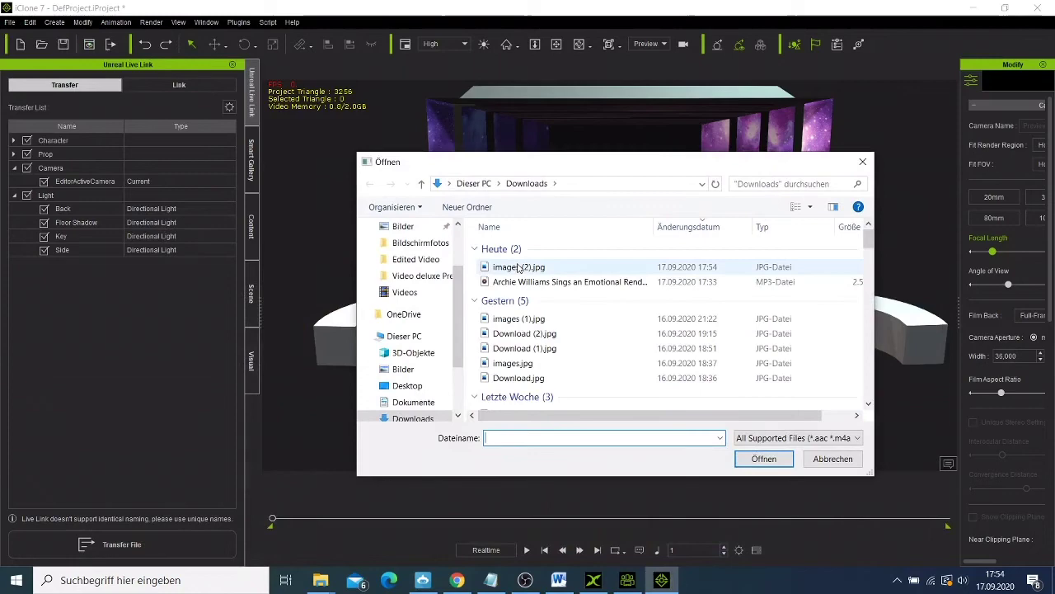
left_click(726, 267)
left_click(763, 459)
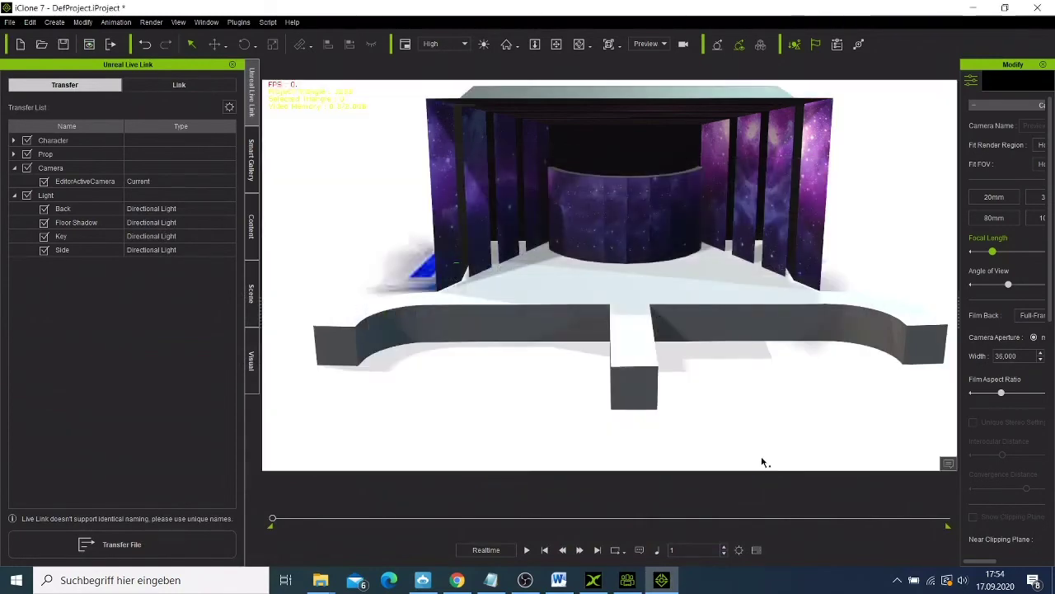
scroll(599, 348, "down", 3)
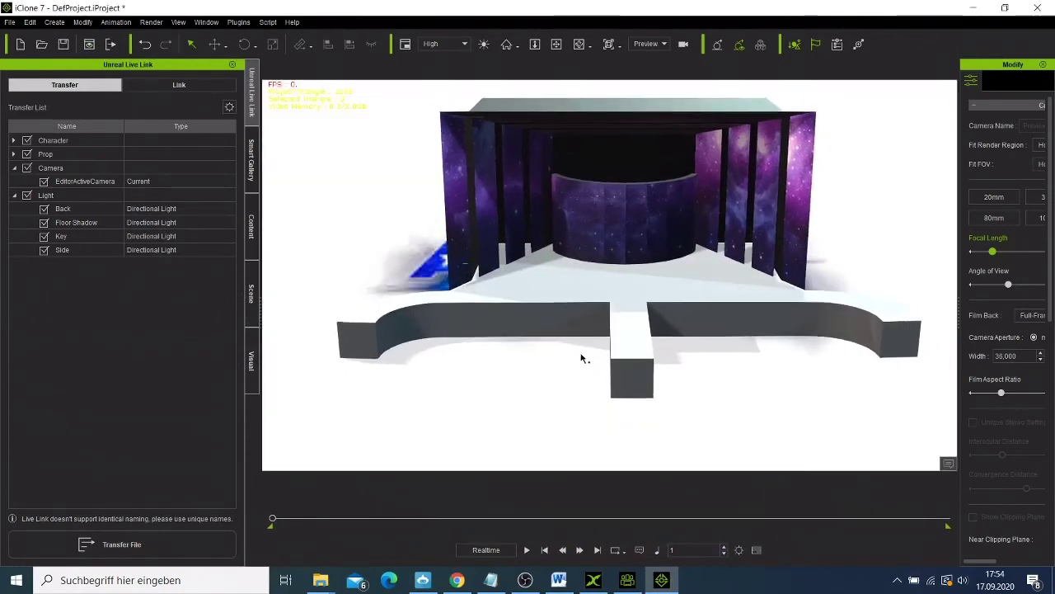
scroll(610, 351, "up", 3)
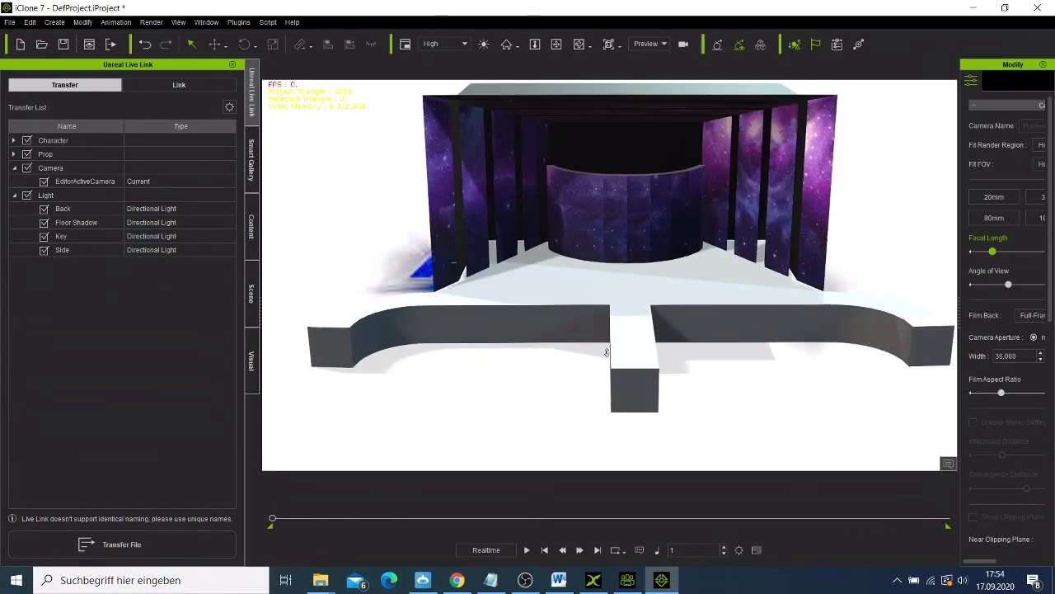
scroll(605, 347, "up", 2)
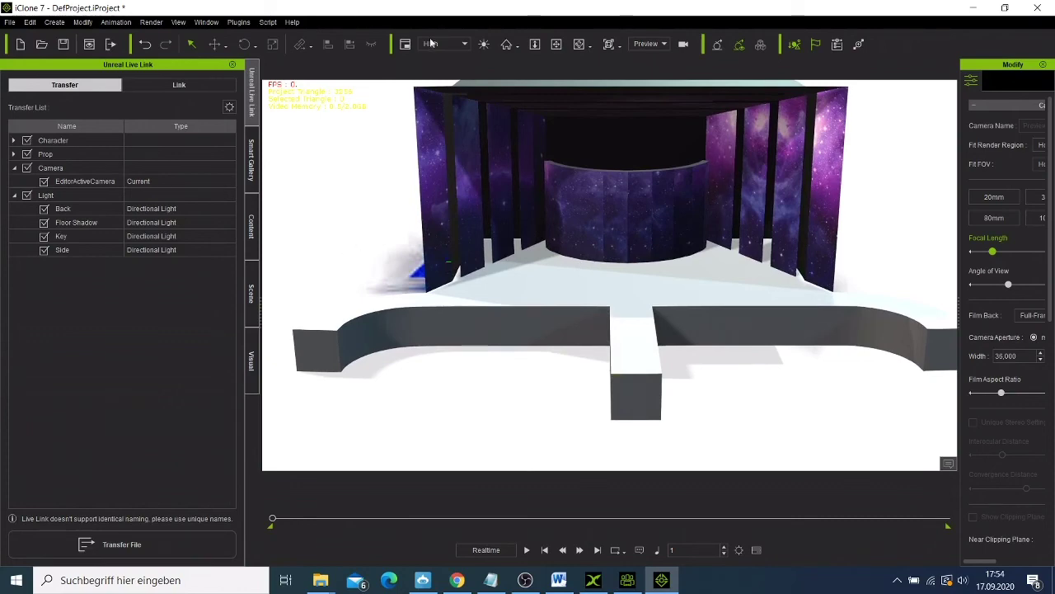
left_click(463, 582)
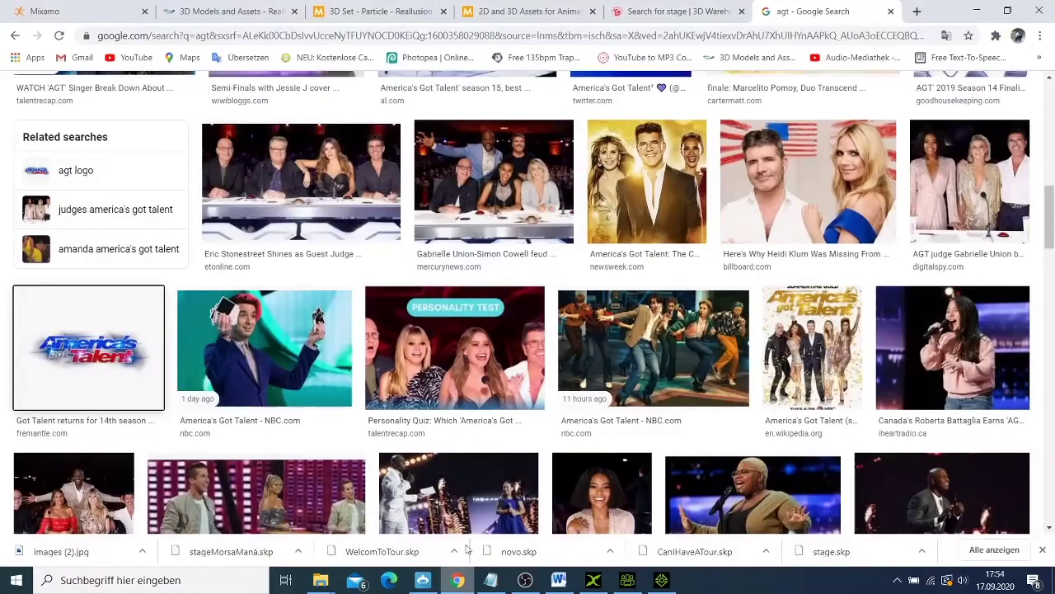
- Minimize Chrome and bring the Word tutorial outline document to the front
left_click(976, 11)
left_click(565, 584)
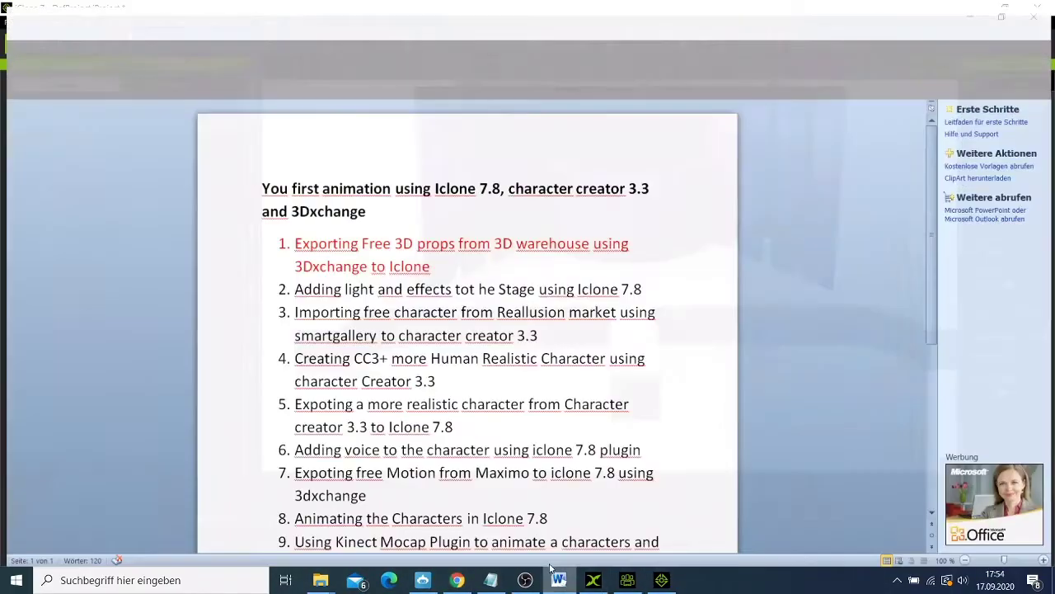